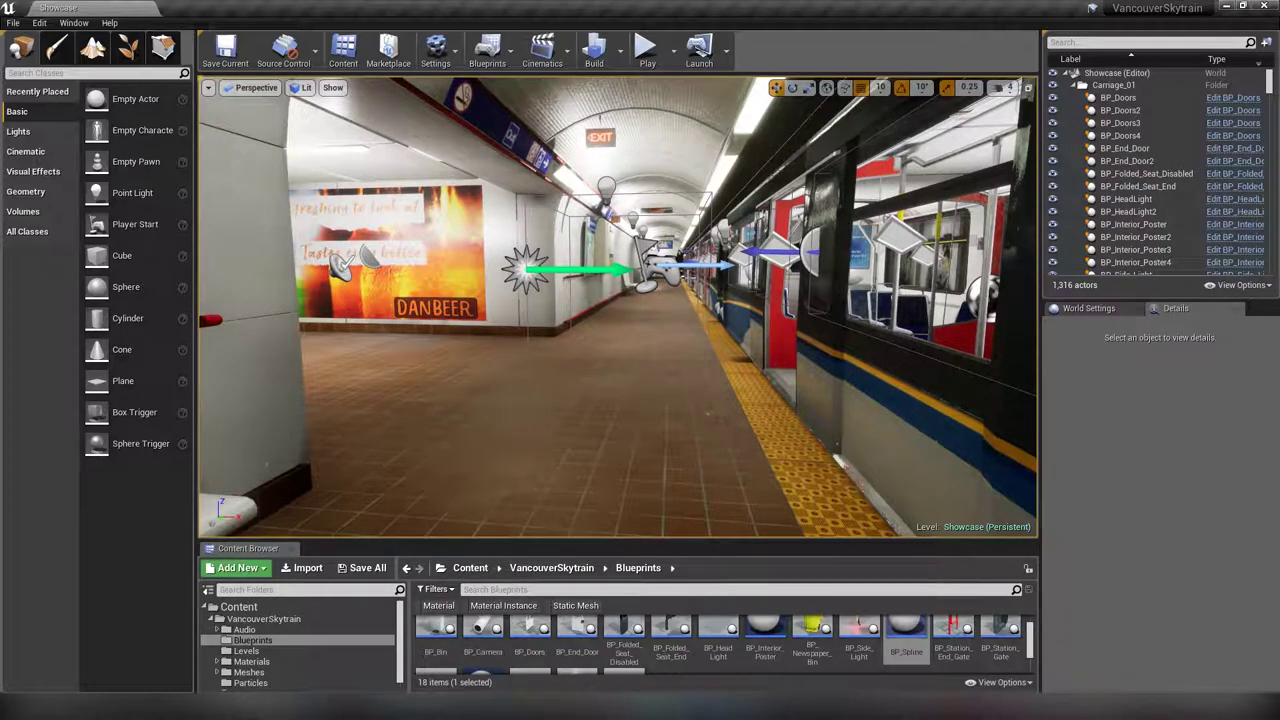
# Create a new empty level and place the BP_Spline blueprint in it at location 0, 0, 0.
pyautogui.click(12, 23)
pyautogui.click(20, 48)
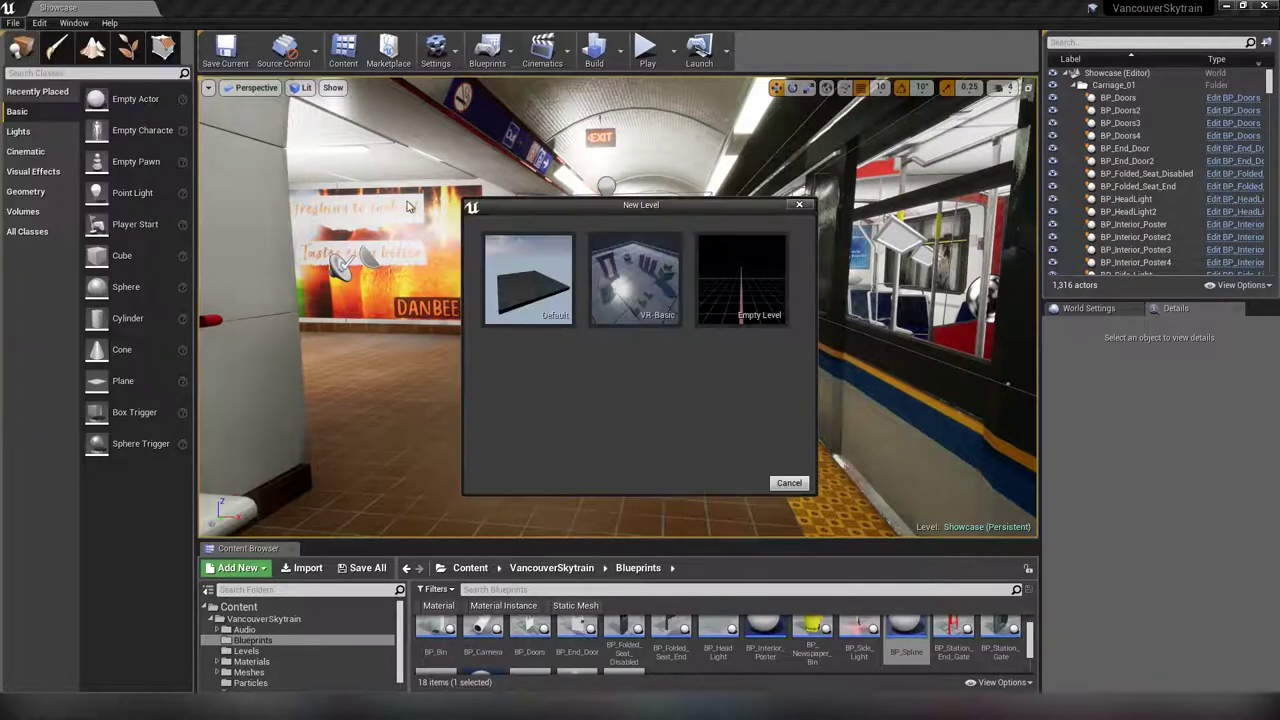
pyautogui.click(730, 261)
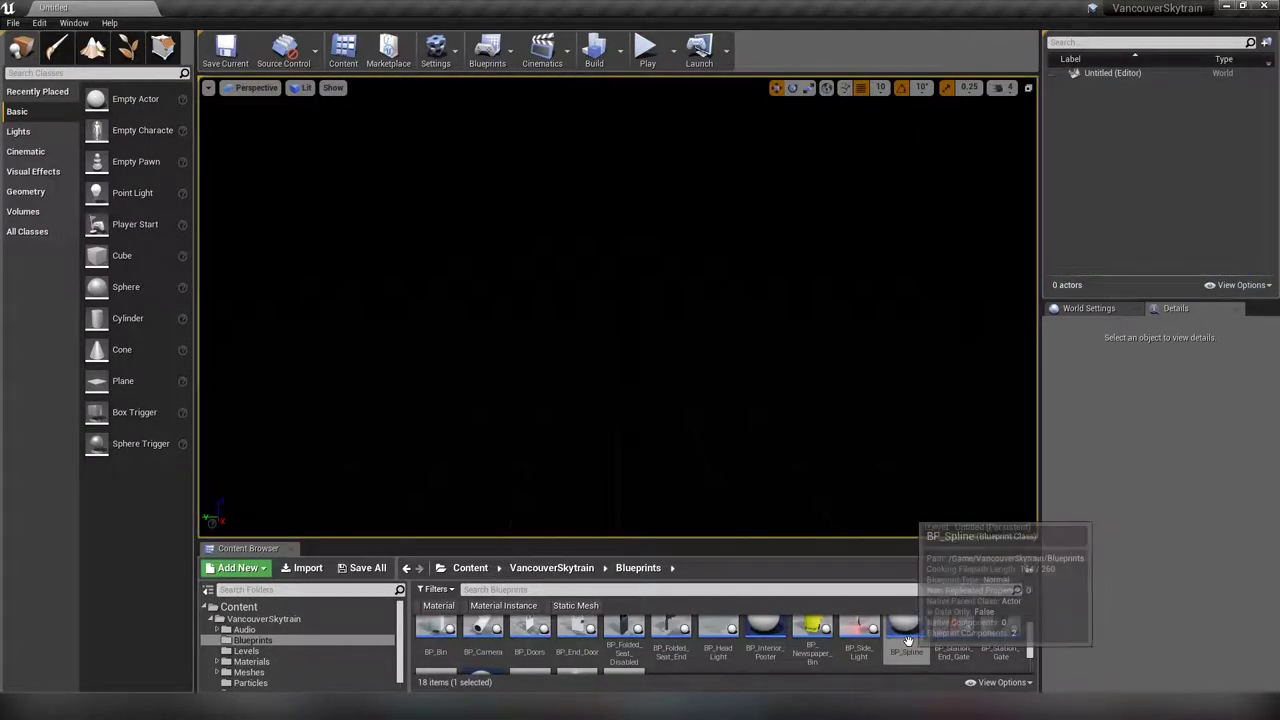
pyautogui.moveTo(906, 630); pyautogui.dragTo(617, 337)
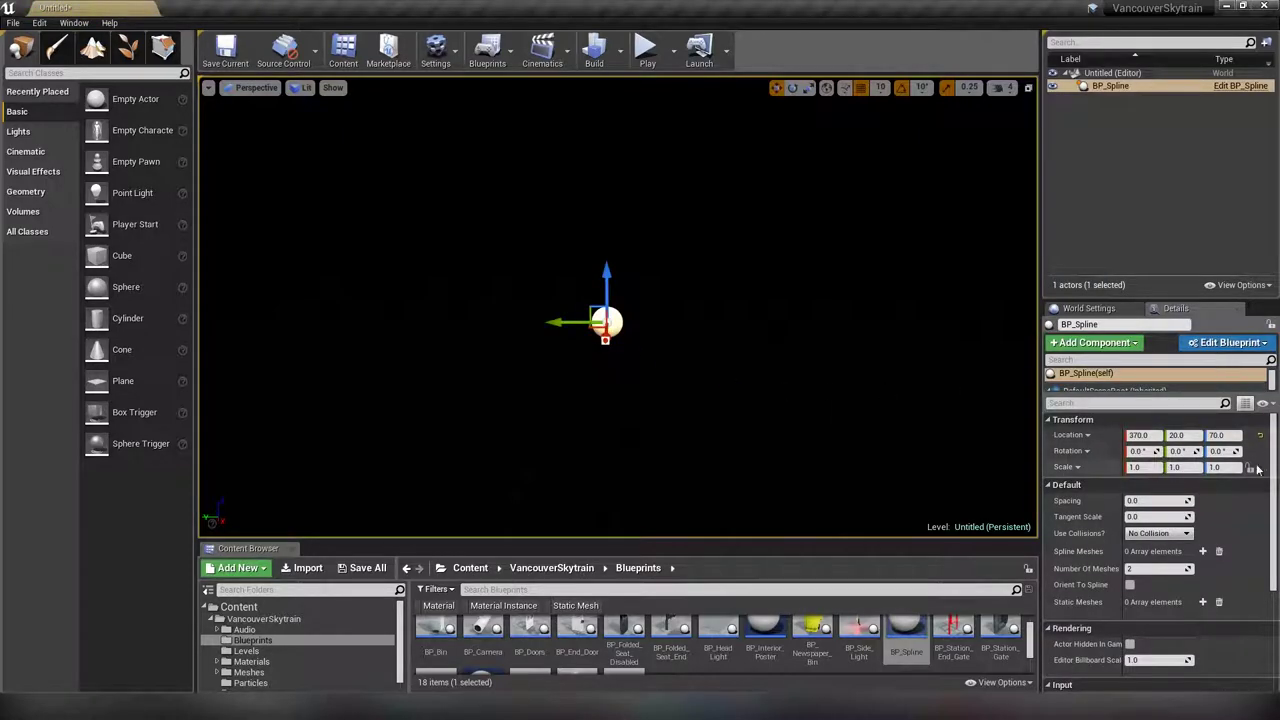
pyautogui.click(1260, 435)
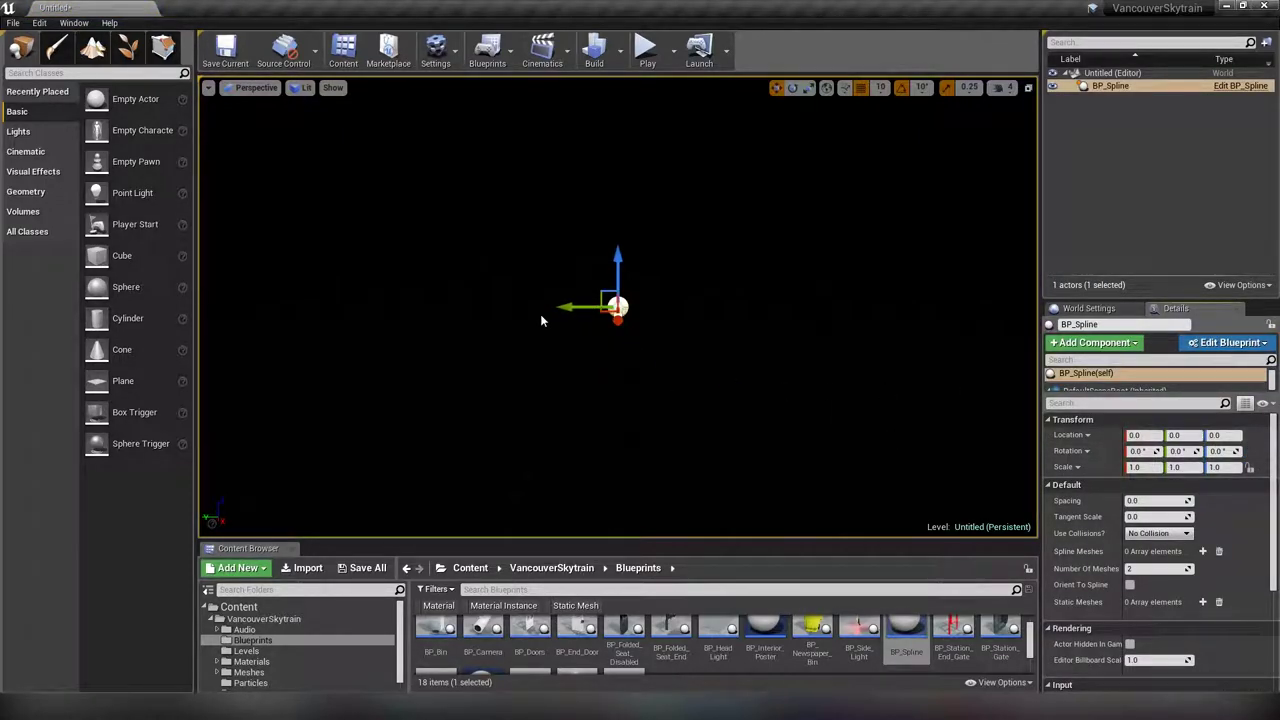
pyautogui.scroll(4, 610, 366)
pyautogui.keyDown('alt'); pyautogui.moveTo(610, 366); pyautogui.dragTo(800, 366); pyautogui.keyUp('alt')
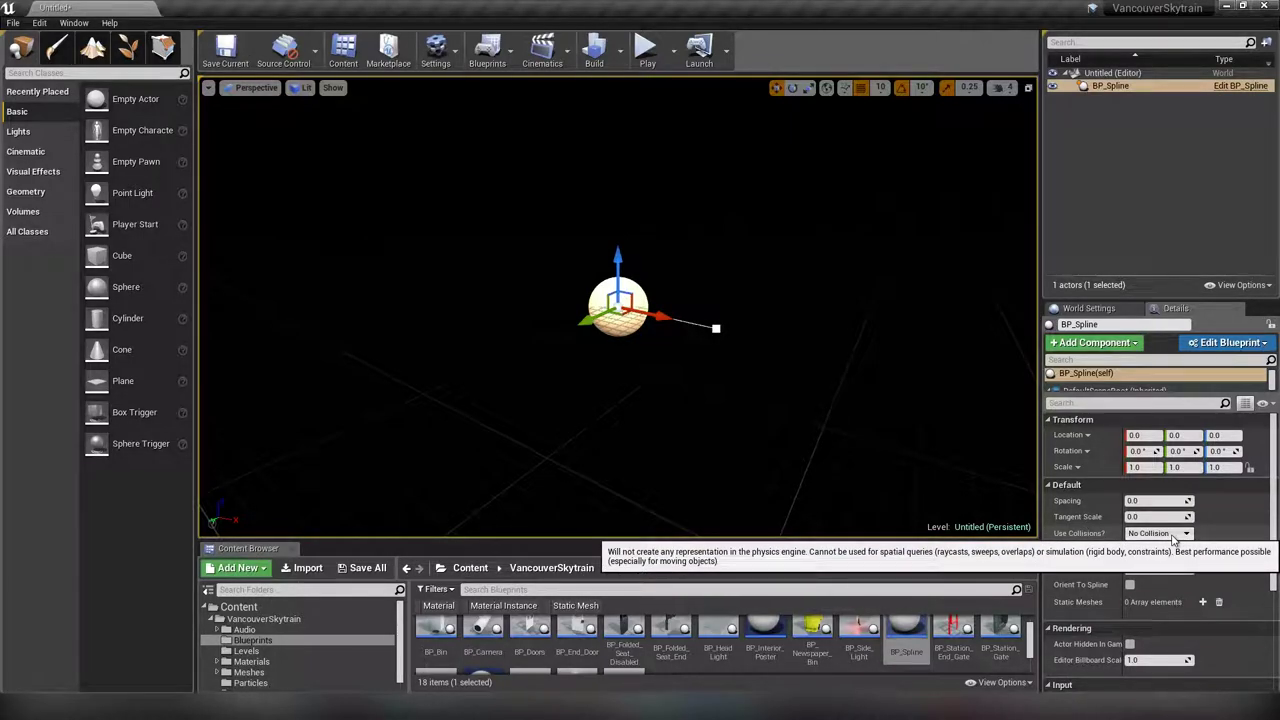
pyautogui.click(1172, 538)
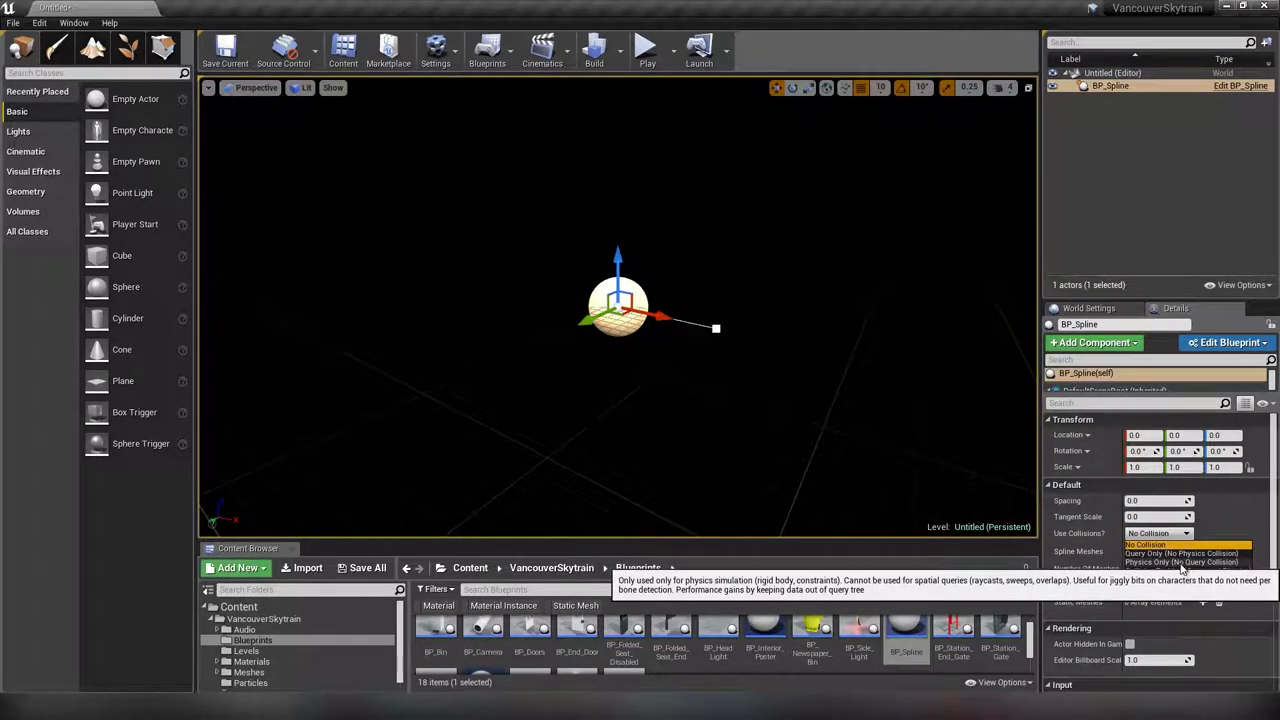
pyautogui.click(1092, 547)
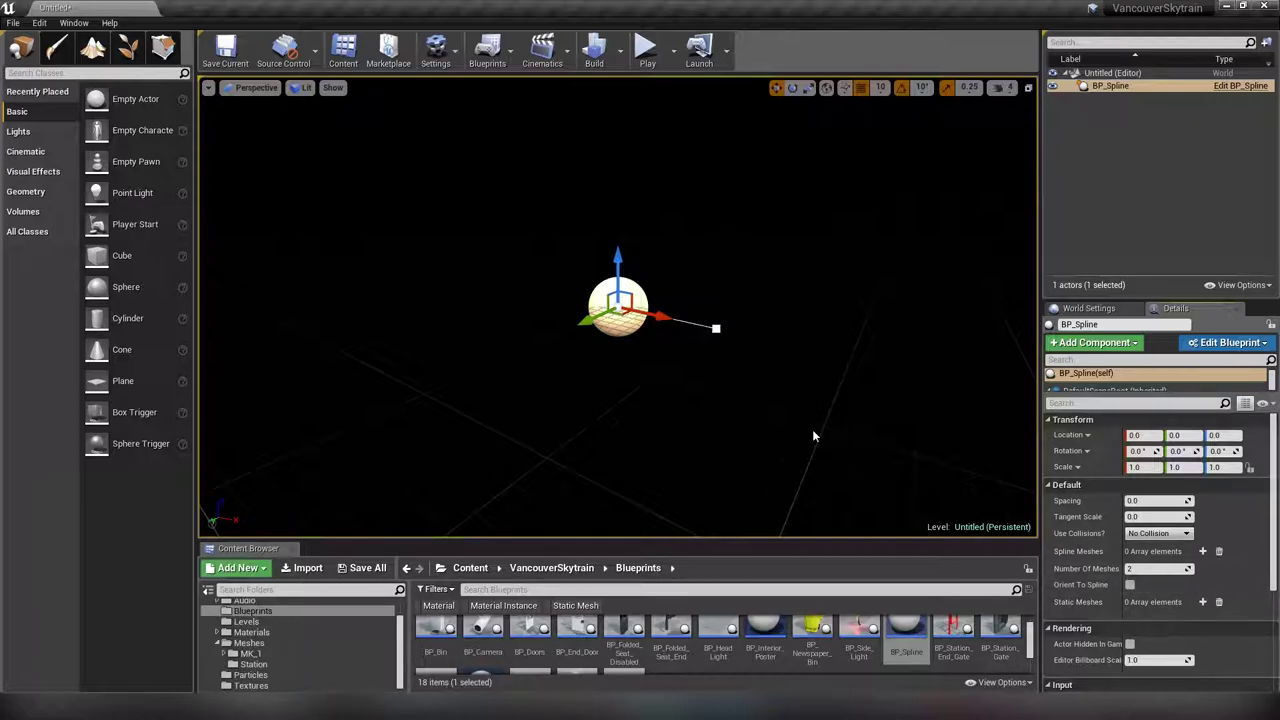
# Add one Spline Meshes element to BP_Spline and assign the SM_Tracks_Exposed mesh to it.
pyautogui.click(1204, 551)
pyautogui.click(1224, 584)
pyautogui.write('track')
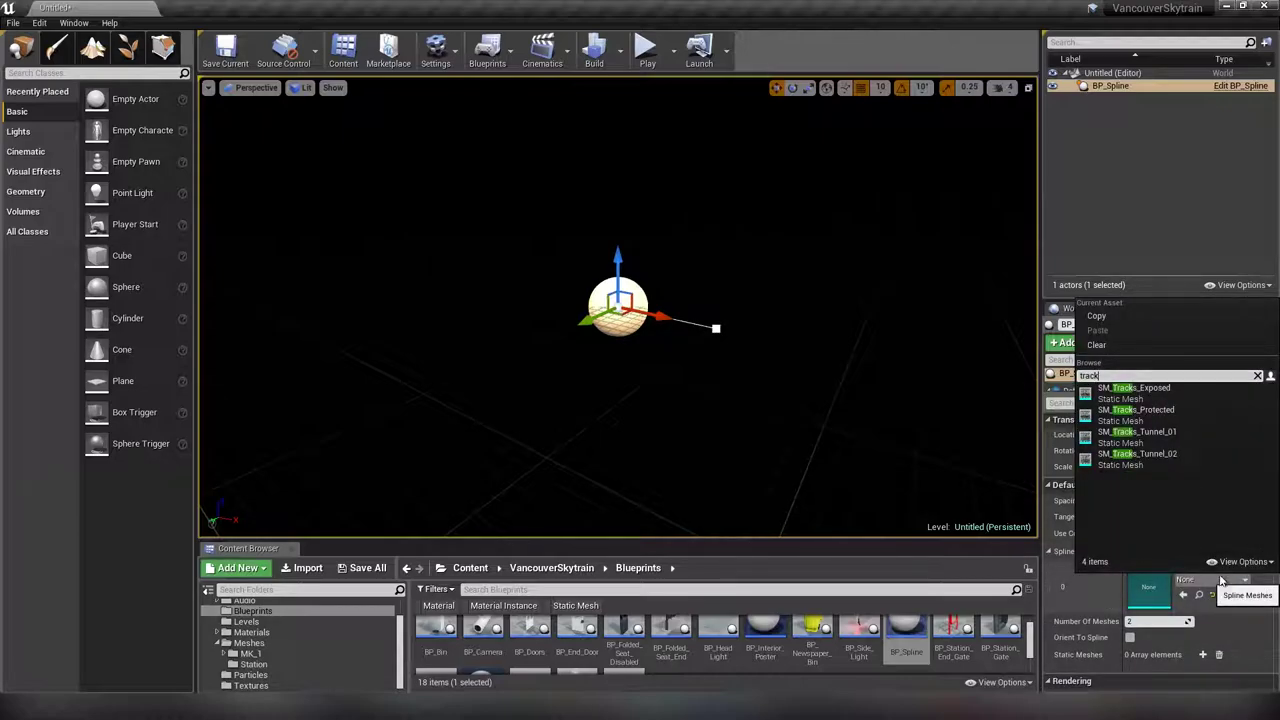
pyautogui.click(1134, 392)
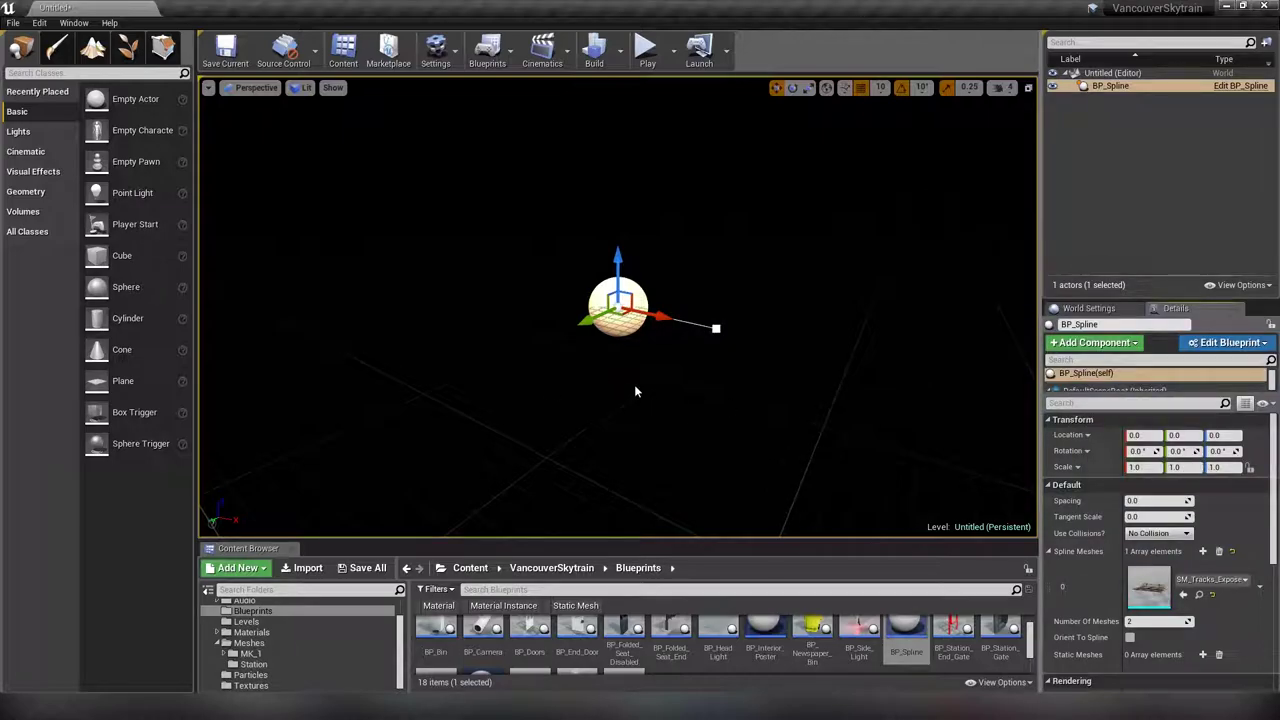
# Stretch the spline by moving its end point outward along the X axis.
pyautogui.moveTo(651, 413); pyautogui.dragTo(738, 463, button='right')
pyautogui.press('s')
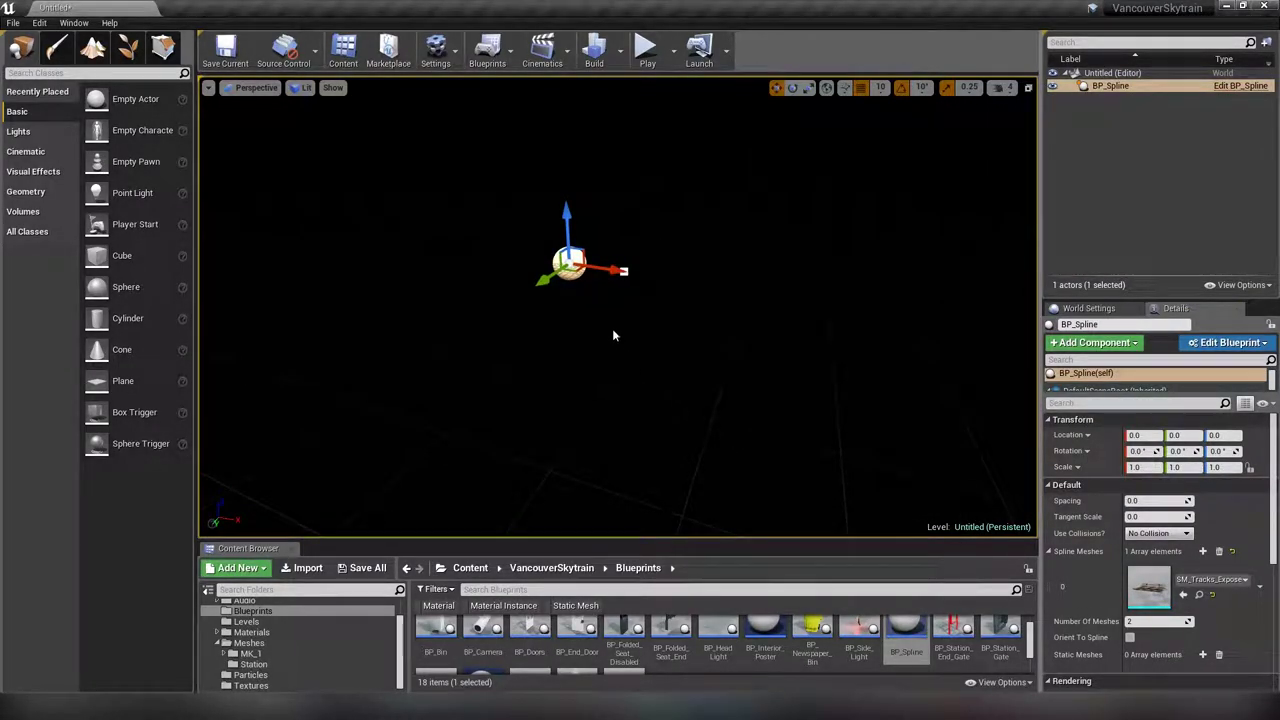
pyautogui.moveTo(603, 270); pyautogui.dragTo(992, 325)
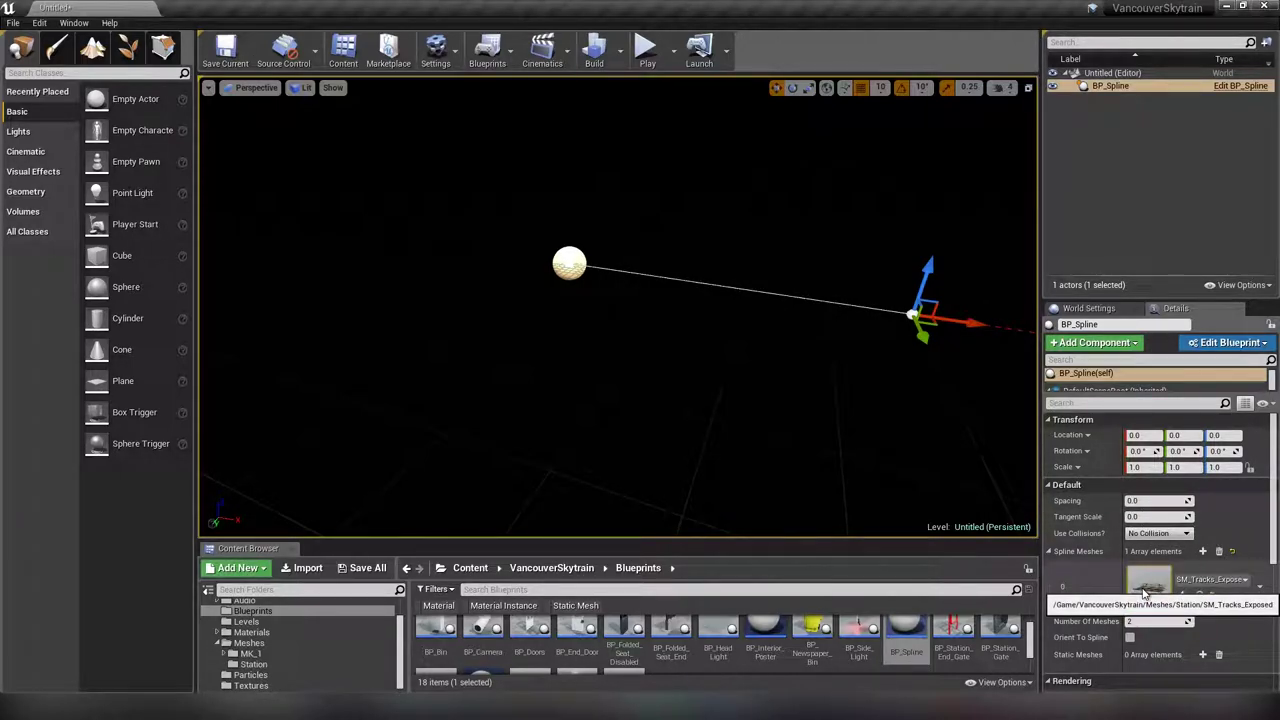
# Set the spline's Spacing to 200 and its Tangent Scale to 400.
pyautogui.click(1140, 501)
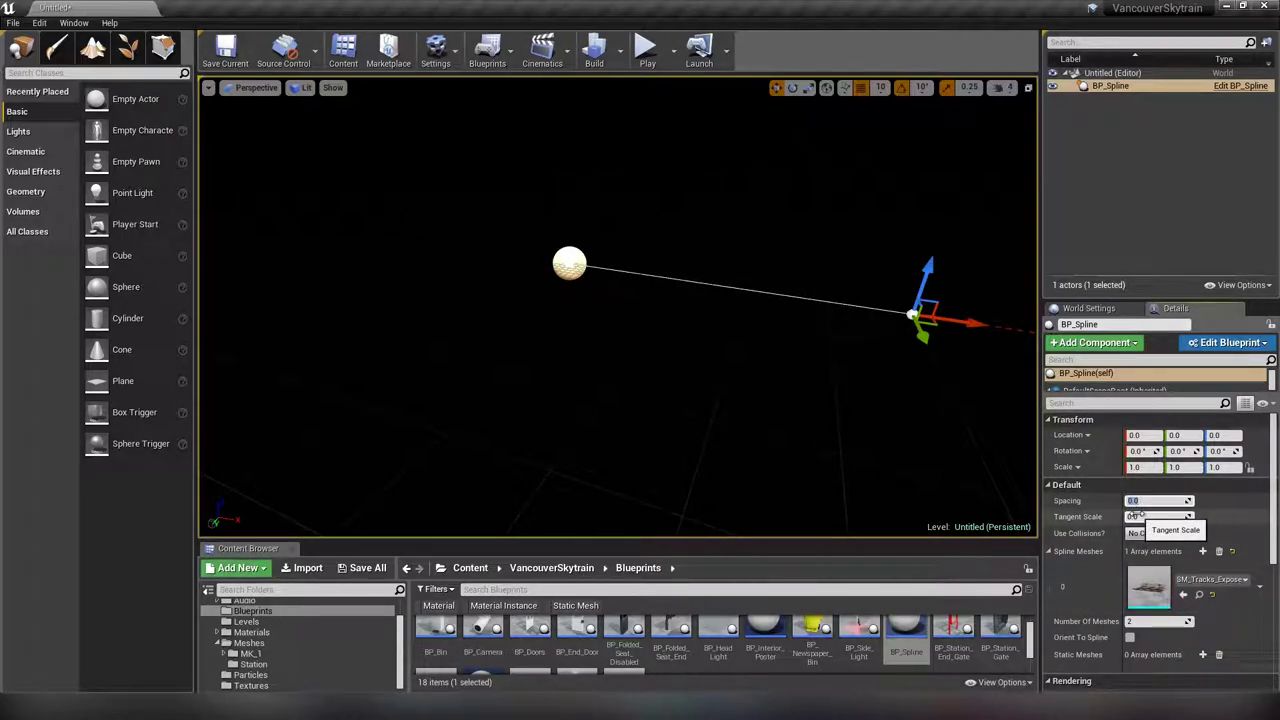
pyautogui.write('200')
pyautogui.press('Return')
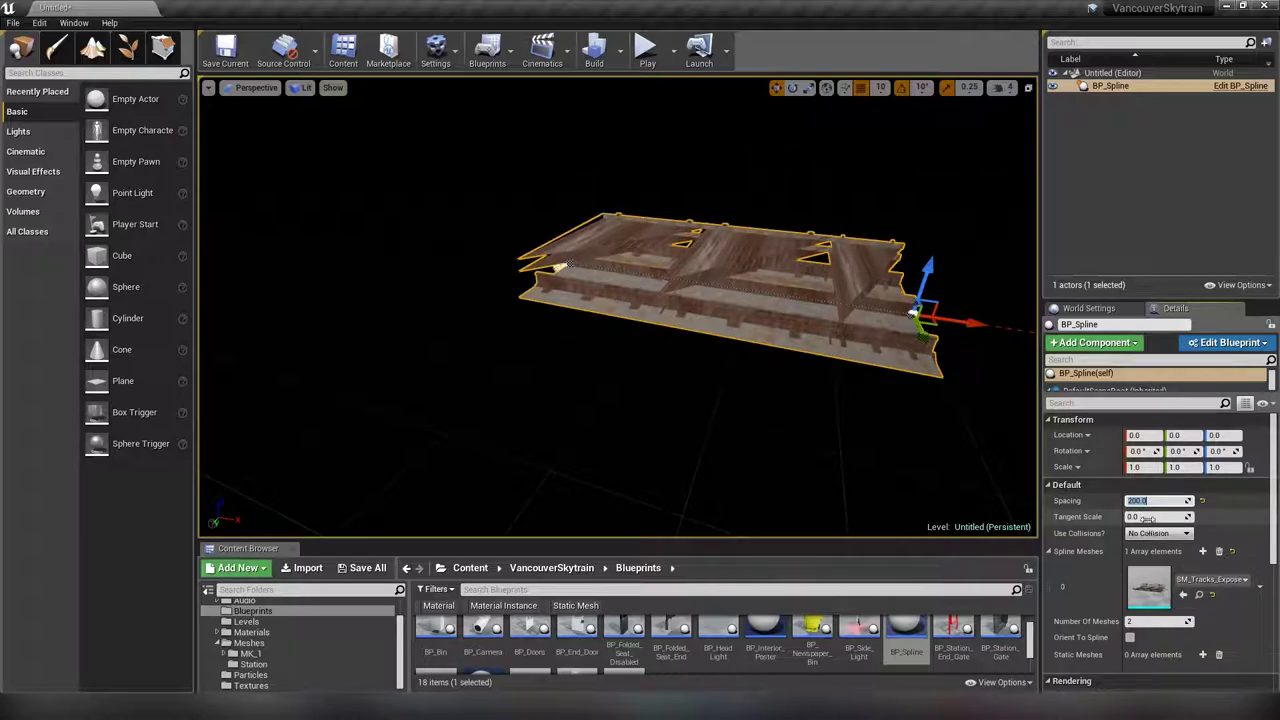
pyautogui.click(1148, 517)
pyautogui.write('40')
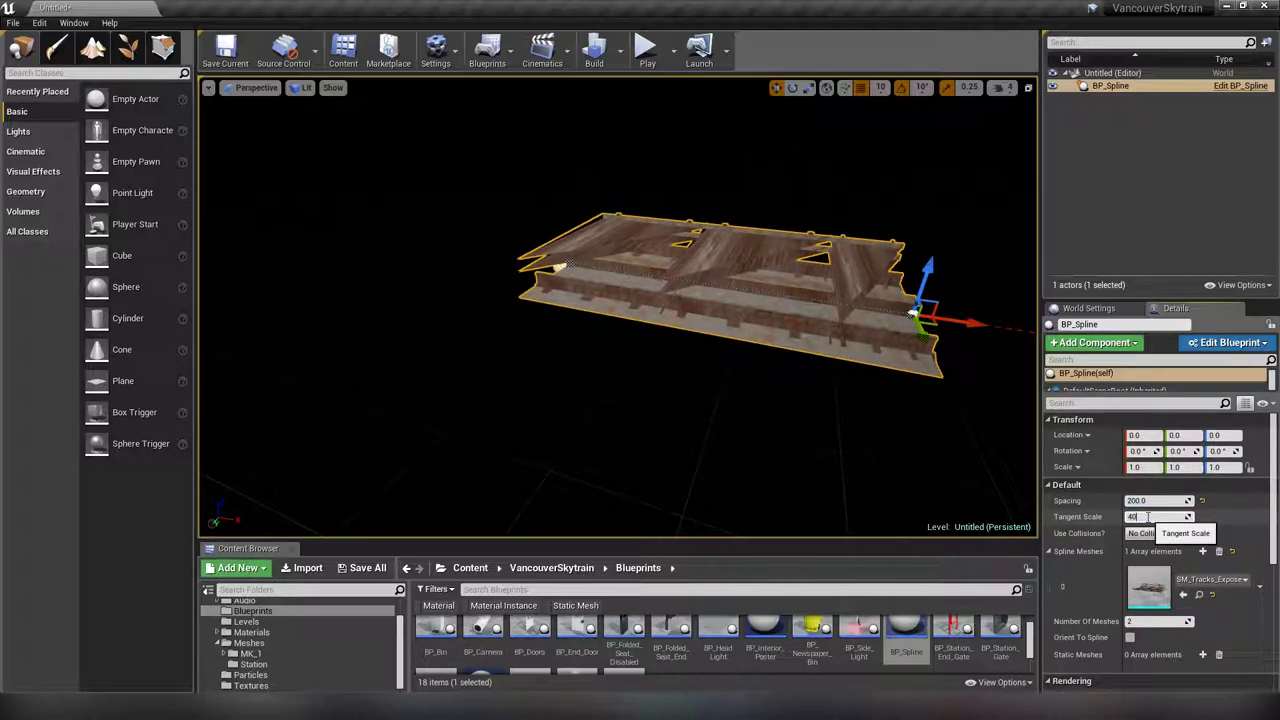
pyautogui.write('0')
pyautogui.press('Return')
# Lengthen the track by moving the spline's end point farther along the X axis and set Spacing to 400.
pyautogui.moveTo(745, 440); pyautogui.dragTo(750, 296, button='right')
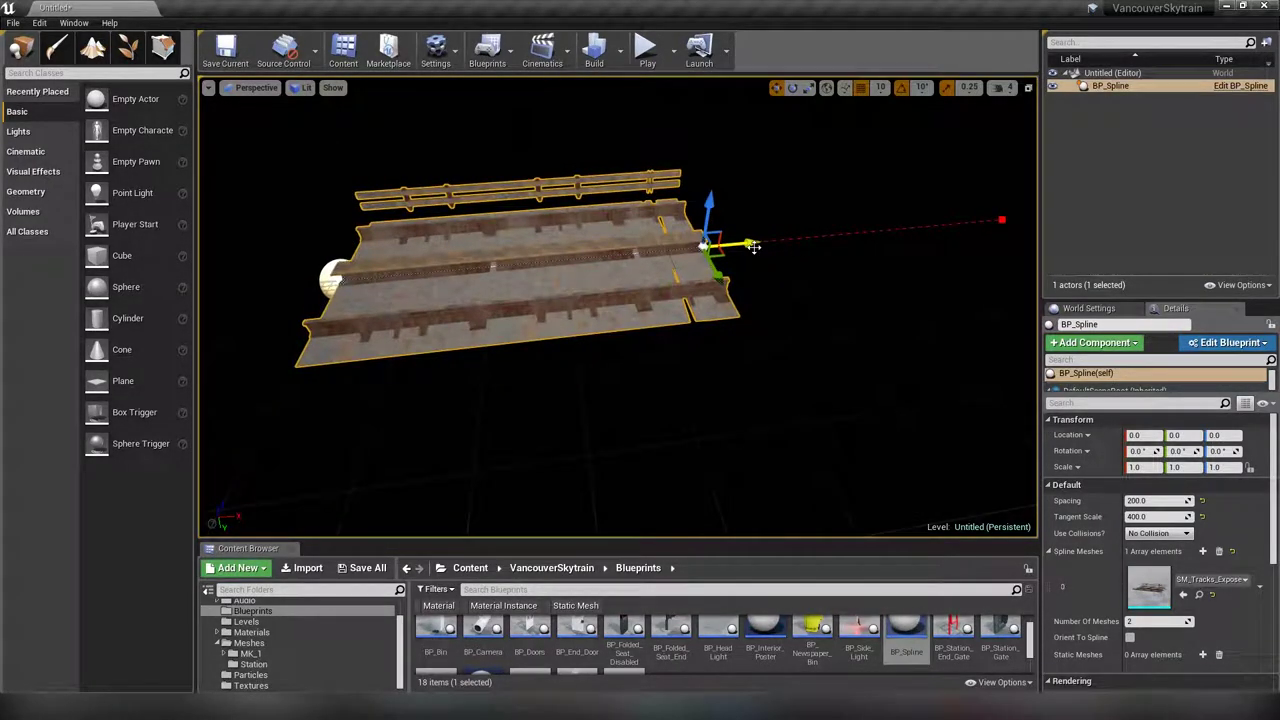
pyautogui.moveTo(753, 246); pyautogui.dragTo(1085, 188)
pyautogui.moveTo(743, 357); pyautogui.dragTo(800, 325, button='right')
pyautogui.moveTo(958, 226); pyautogui.dragTo(702, 333)
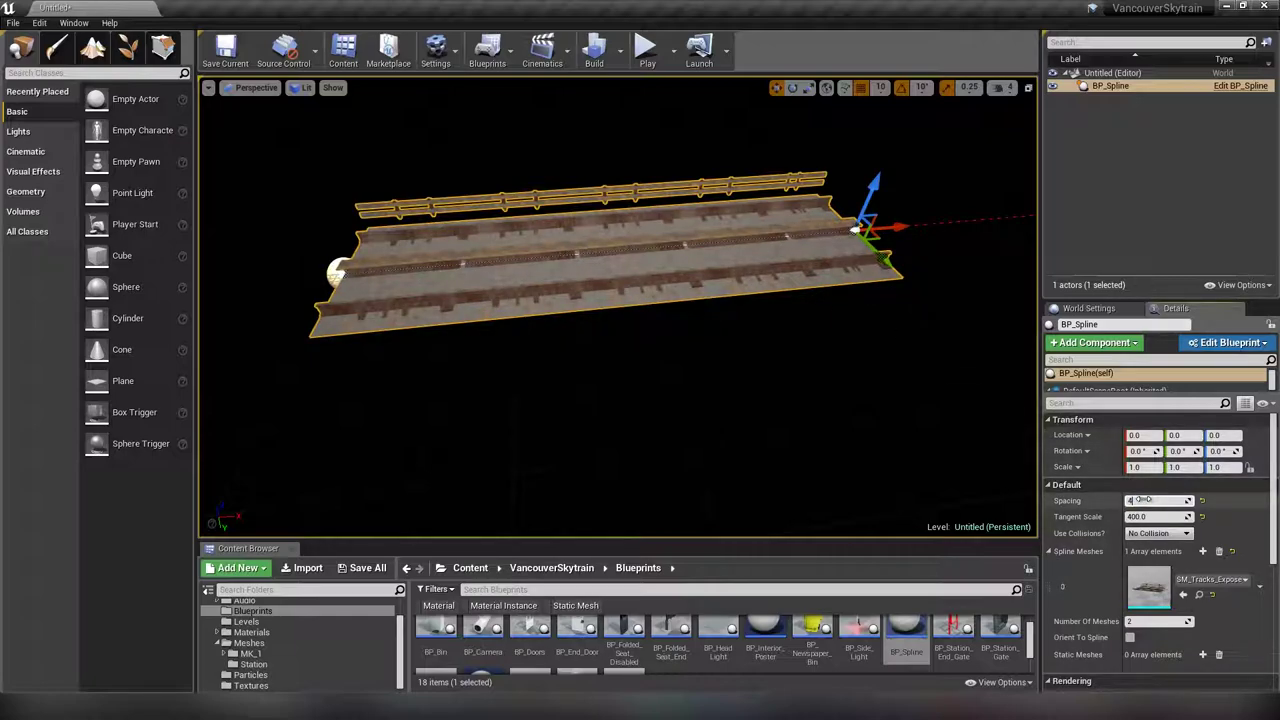
pyautogui.press('Return')
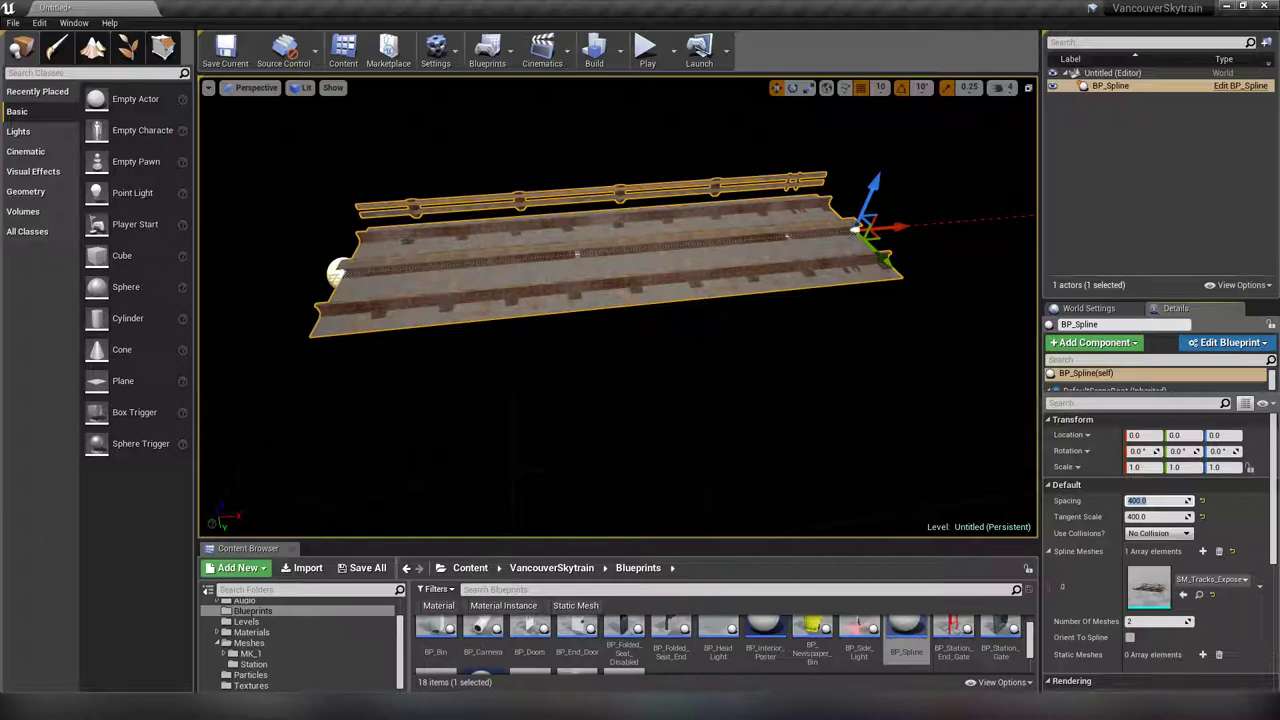
pyautogui.moveTo(905, 225); pyautogui.dragTo(1032, 204)
pyautogui.moveTo(762, 349)
pyautogui.mouseDown(button='right')
pyautogui.moveTo(890, 349)
pyautogui.moveTo(762, 349)
pyautogui.mouseUp(button='right')
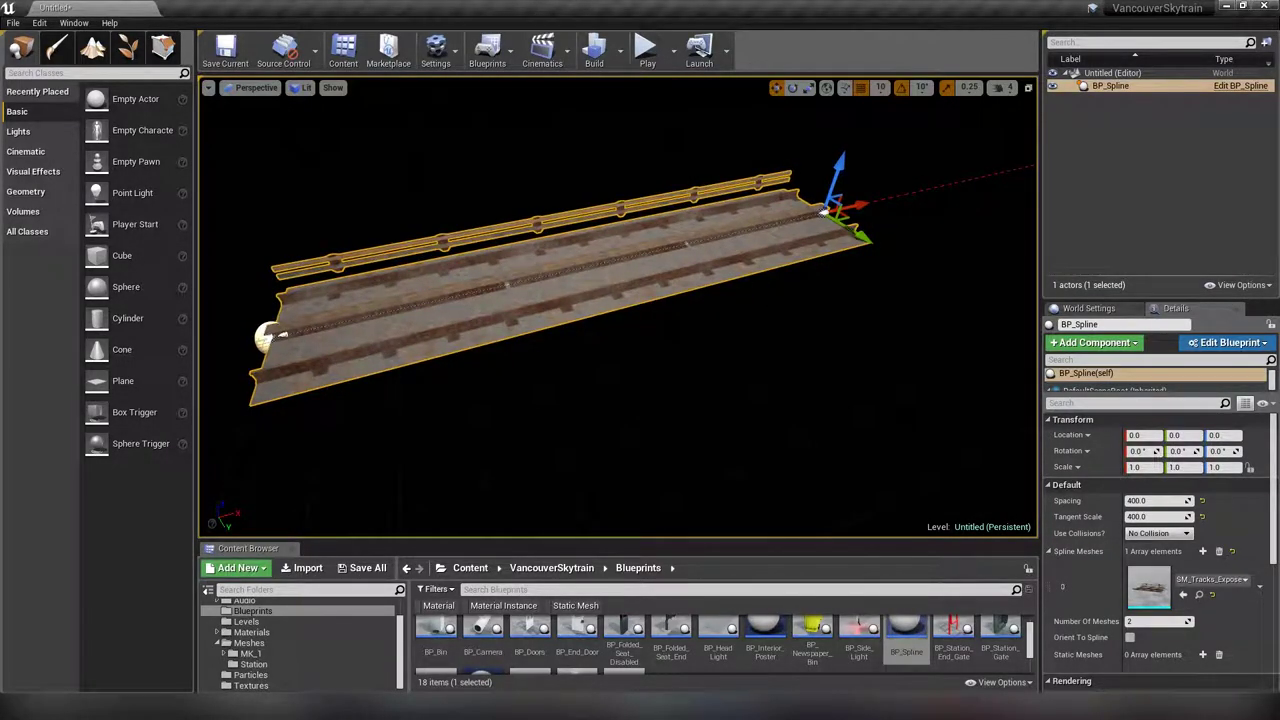
# Add a spline point midway along the track and move it sideways along the Y axis to form a curve.
pyautogui.rightClick(586, 274)
pyautogui.click(610, 283)
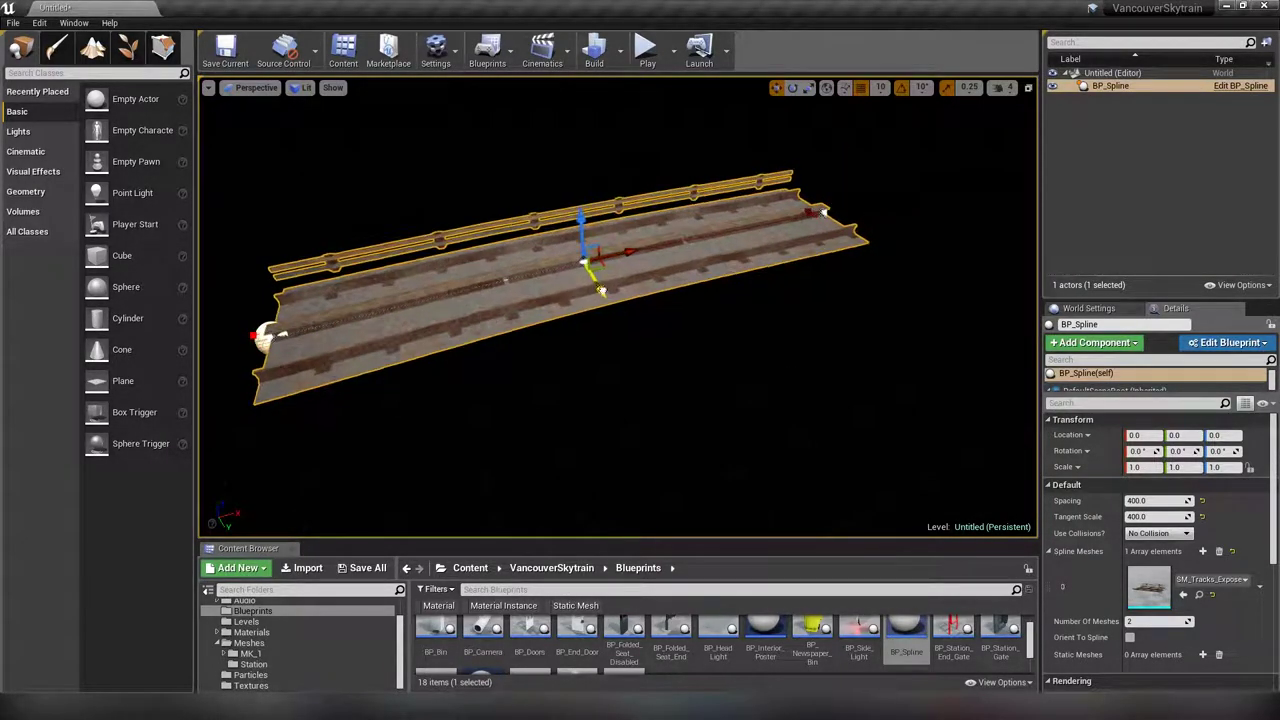
pyautogui.moveTo(601, 291); pyautogui.dragTo(558, 238)
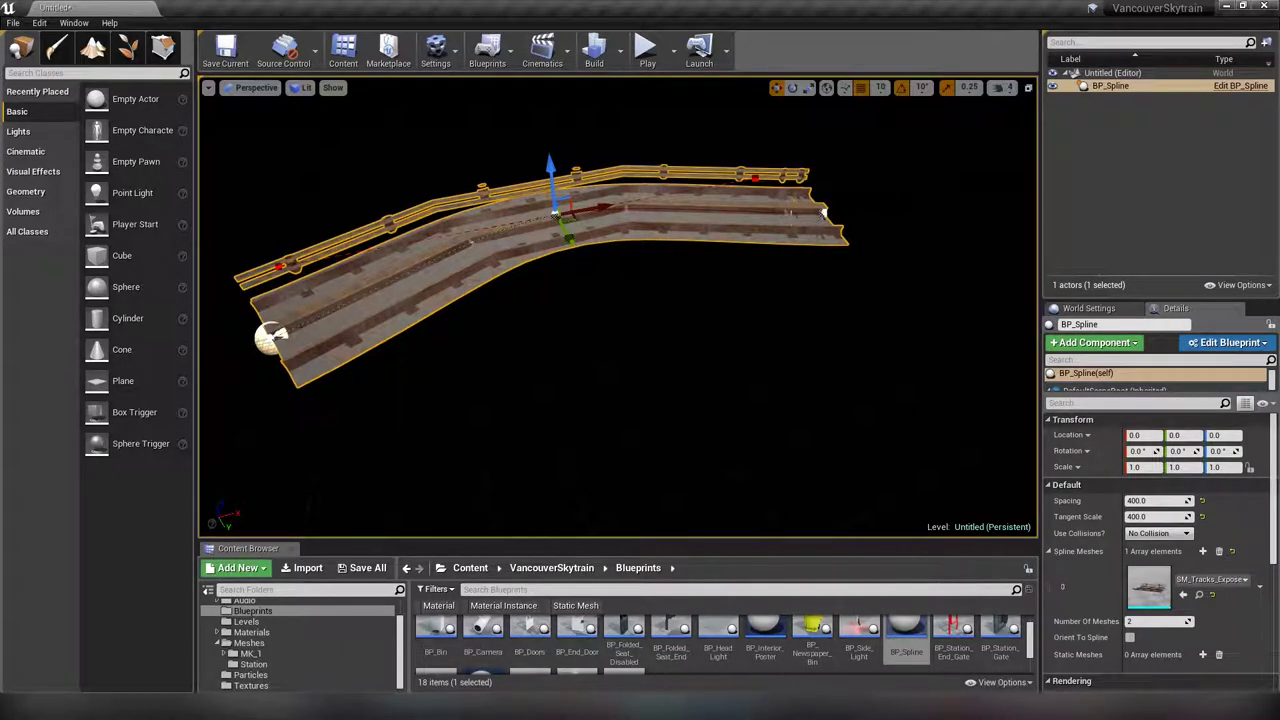
# Try a different Tangent Scale on the curved track and set it back to 400.
pyautogui.moveTo(724, 300)
pyautogui.mouseDown(button='right')
pyautogui.moveTo(644, 200)
pyautogui.moveTo(664, 222)
pyautogui.moveTo(664, 310)
pyautogui.moveTo(720, 276)
pyautogui.mouseUp(button='right')
pyautogui.press('w')
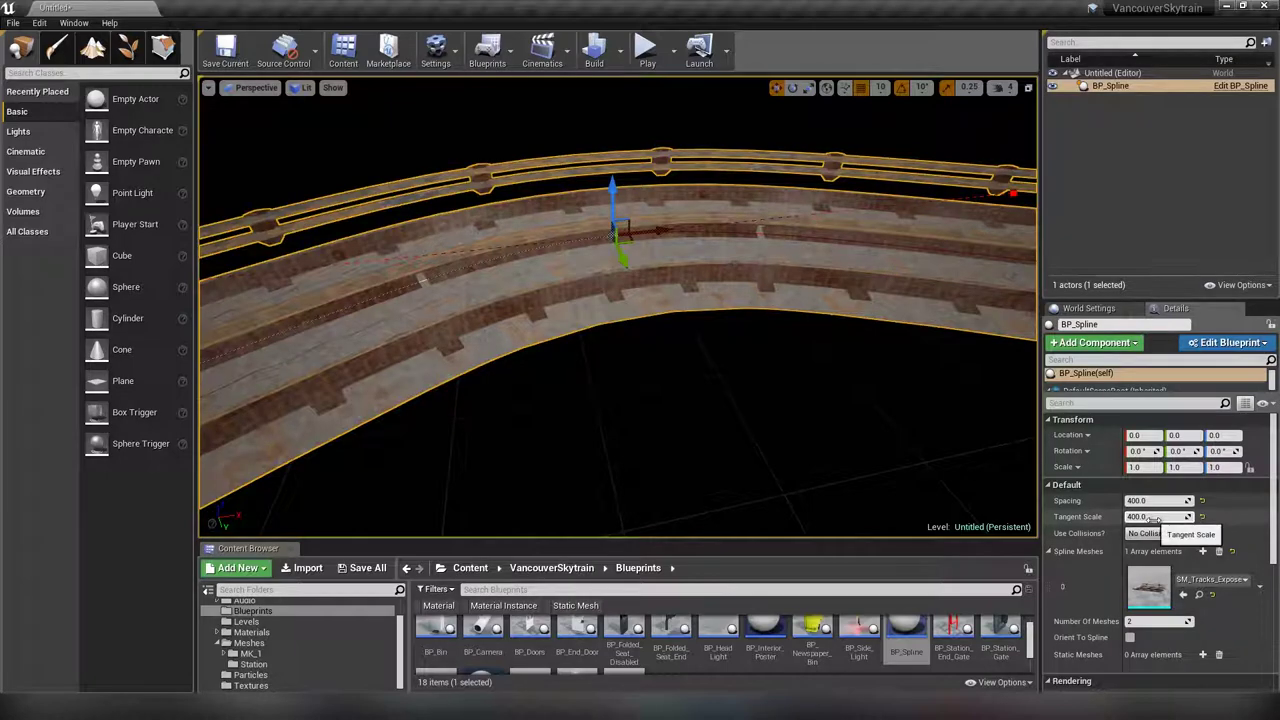
pyautogui.moveTo(1155, 517); pyautogui.dragTo(1050, 517)
pyautogui.click(1163, 517)
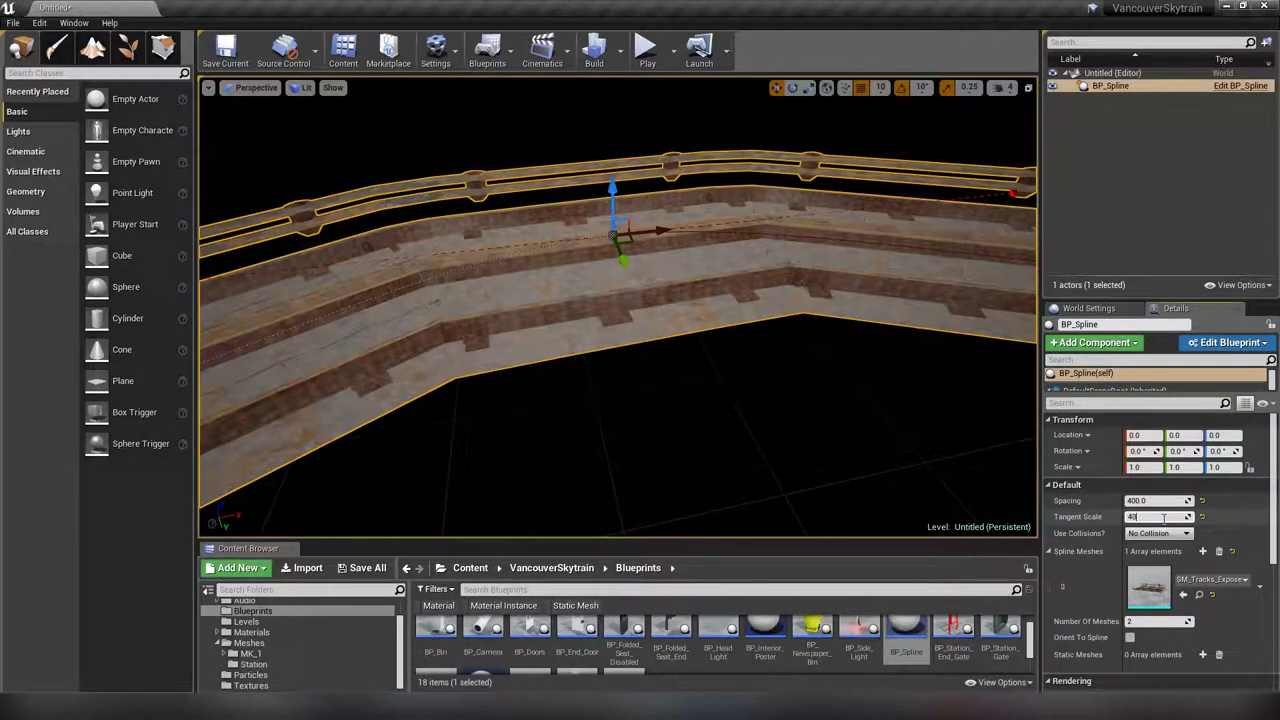
pyautogui.press('Return')
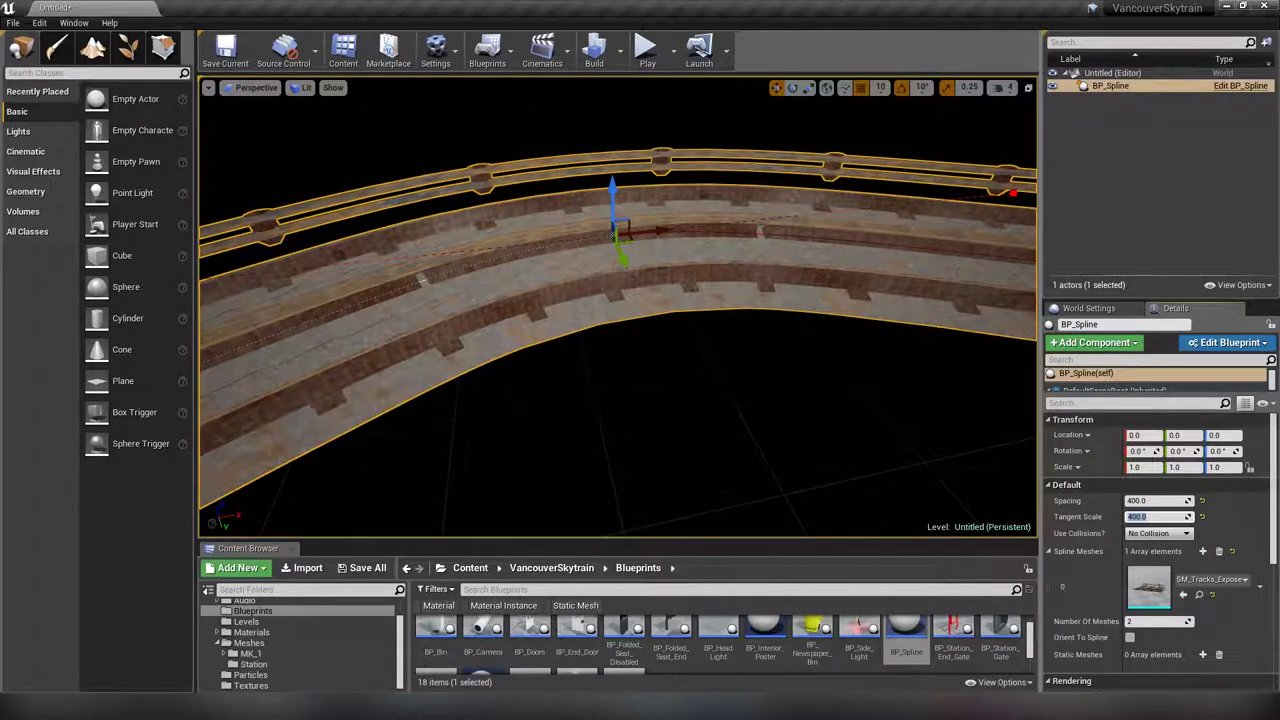
# Add a second Spline Meshes element to BP_Spline and assign the SM_Tracks_Tunnel_01 mesh to it.
pyautogui.click(781, 468)
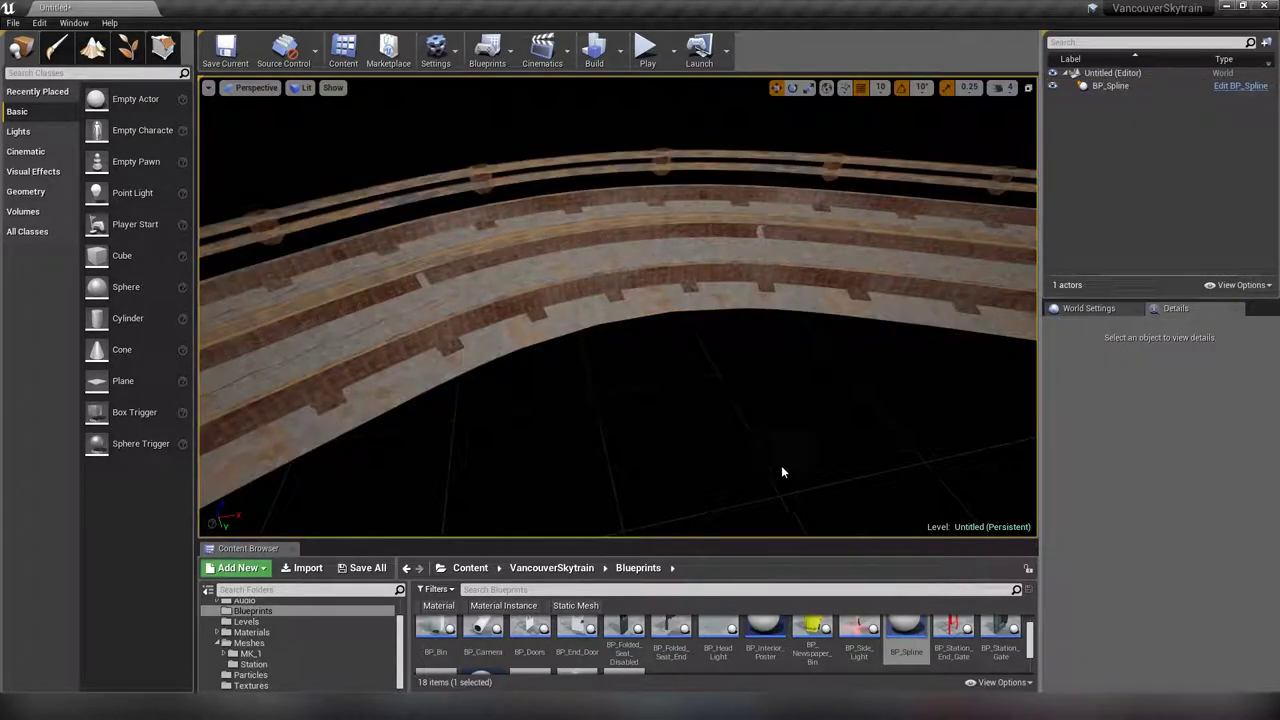
pyautogui.click(612, 235)
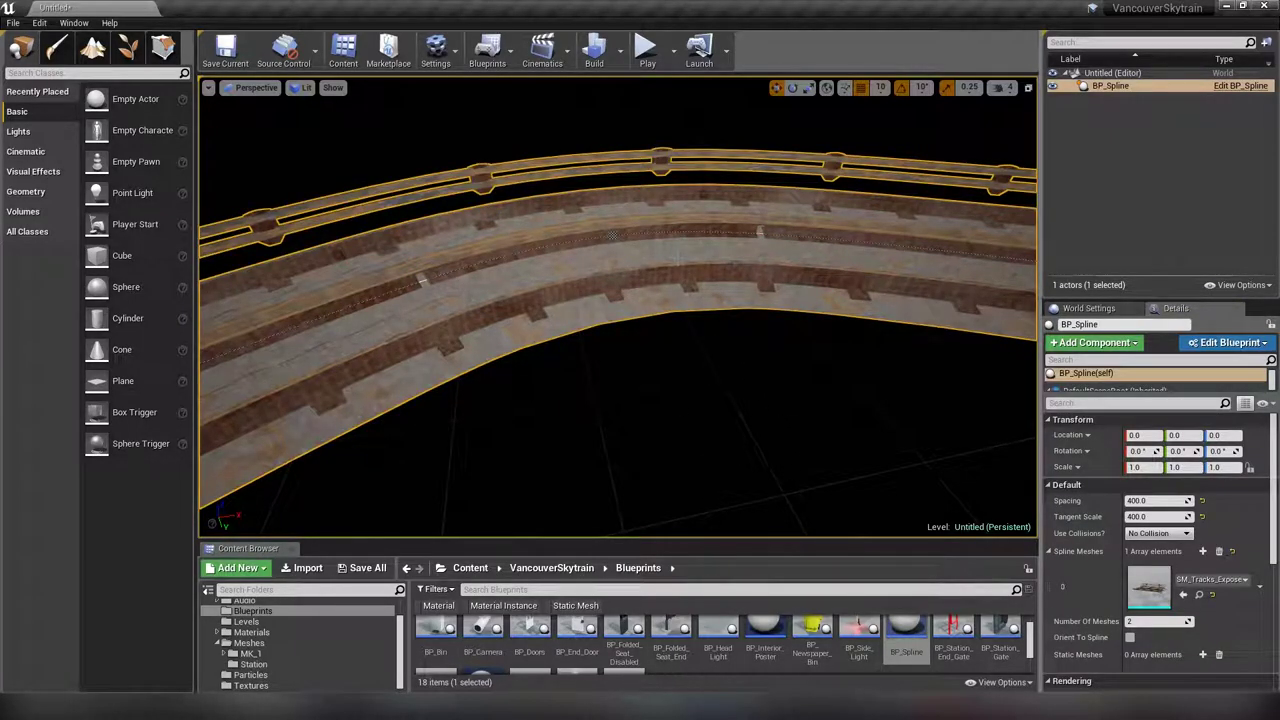
pyautogui.moveTo(677, 360); pyautogui.dragTo(840, 360, button='right')
pyautogui.keyDown('alt'); pyautogui.moveTo(680, 380); pyautogui.dragTo(700, 384); pyautogui.keyUp('alt')
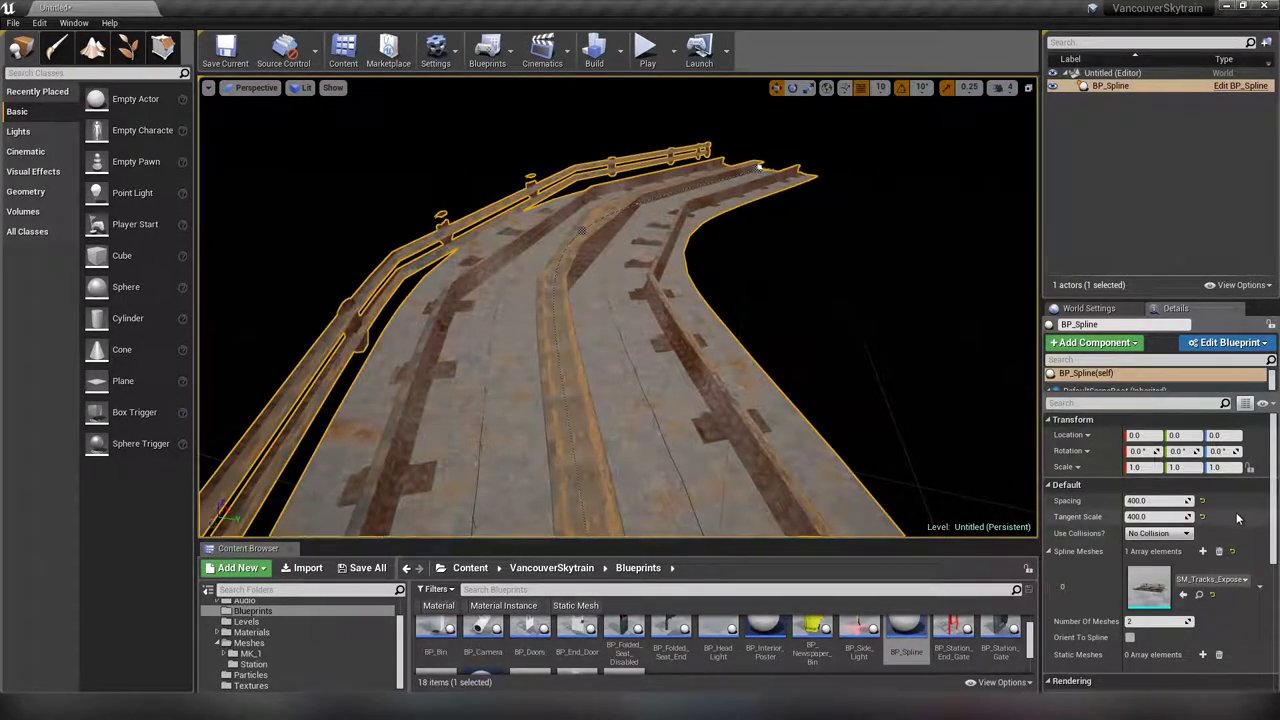
pyautogui.click(1203, 551)
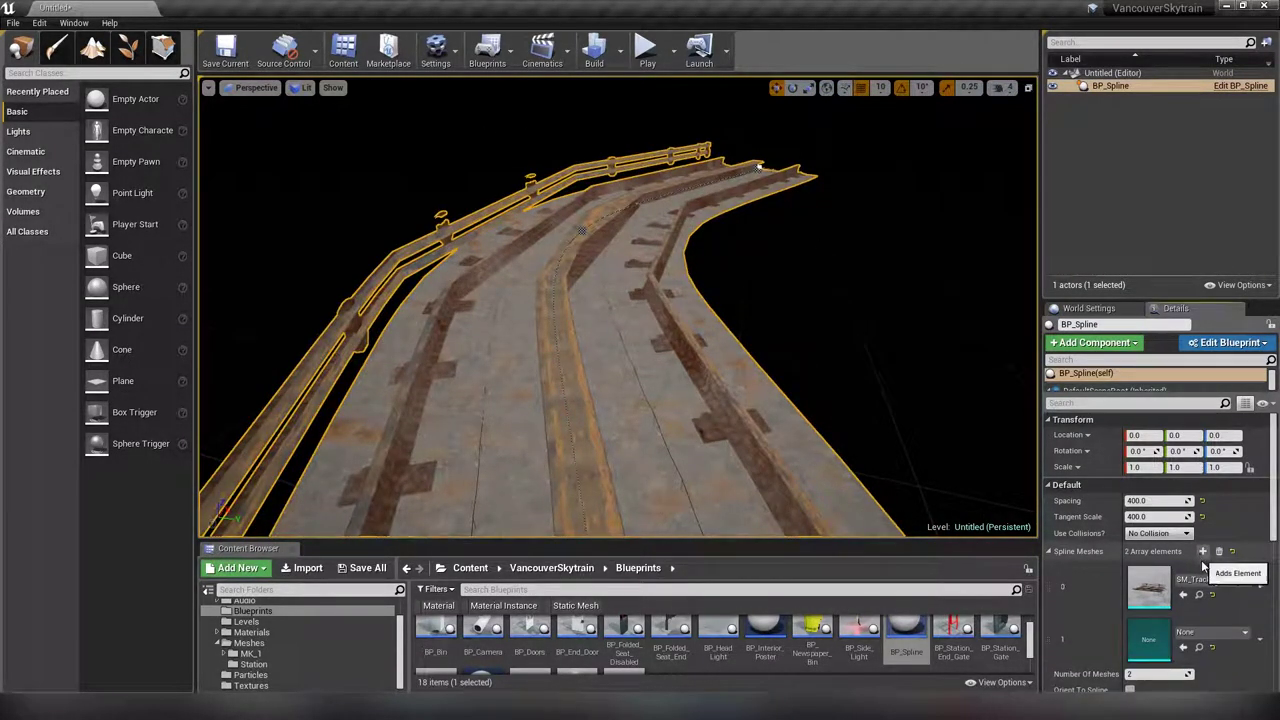
pyautogui.click(1228, 634)
pyautogui.write('track')
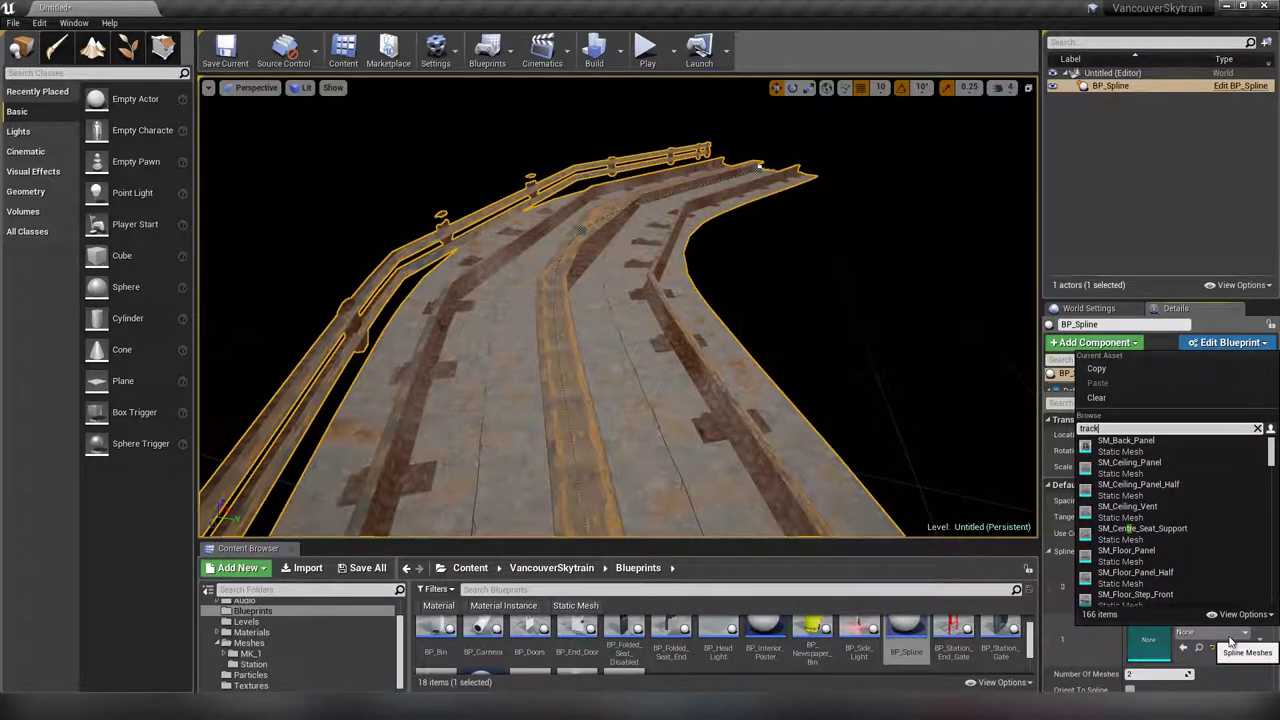
pyautogui.click(1159, 495)
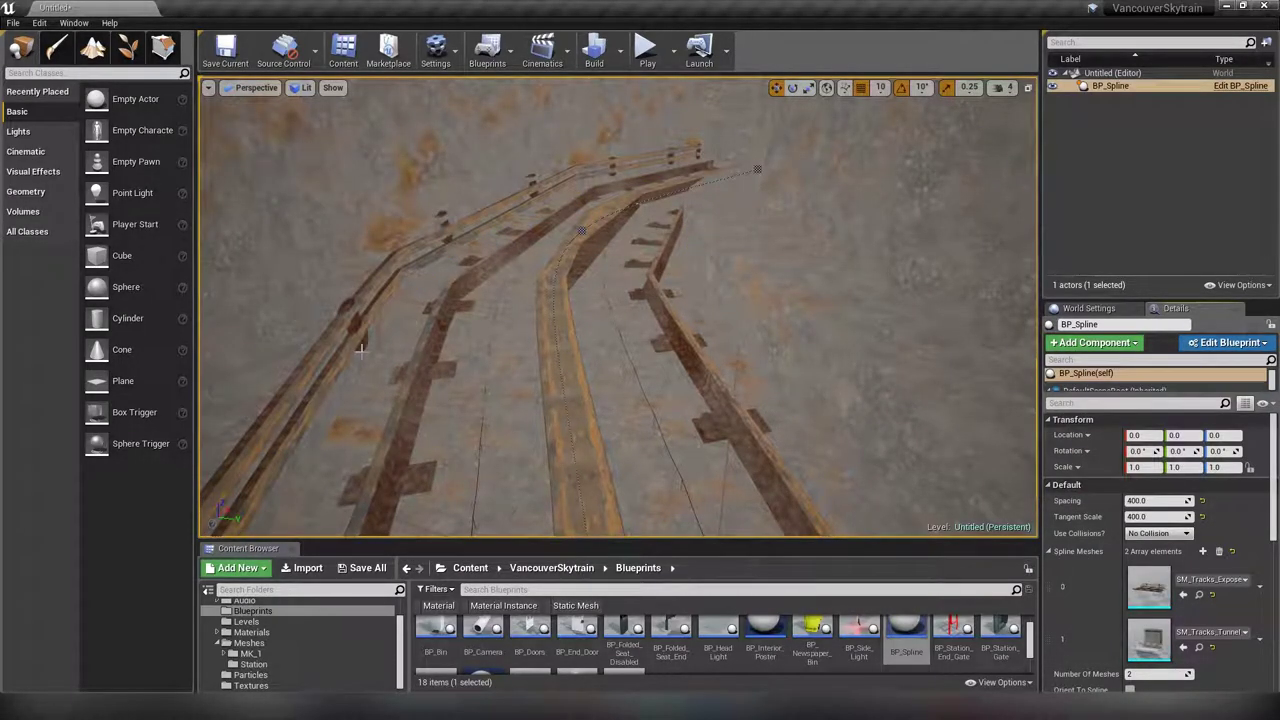
# Lengthen the tunnel by moving the spline's end point farther out, and move the middle point to reshape the bend.
pyautogui.moveTo(362, 350); pyautogui.dragTo(248, 262, button='right')
pyautogui.keyDown('alt'); pyautogui.moveTo(787, 407); pyautogui.dragTo(784, 257); pyautogui.keyUp('alt')
pyautogui.moveTo(617, 307)
pyautogui.mouseDown(button='right')
pyautogui.moveTo(617, 212)
pyautogui.moveTo(600, 212)
pyautogui.moveTo(600, 320)
pyautogui.mouseUp(button='right')
pyautogui.press('w')
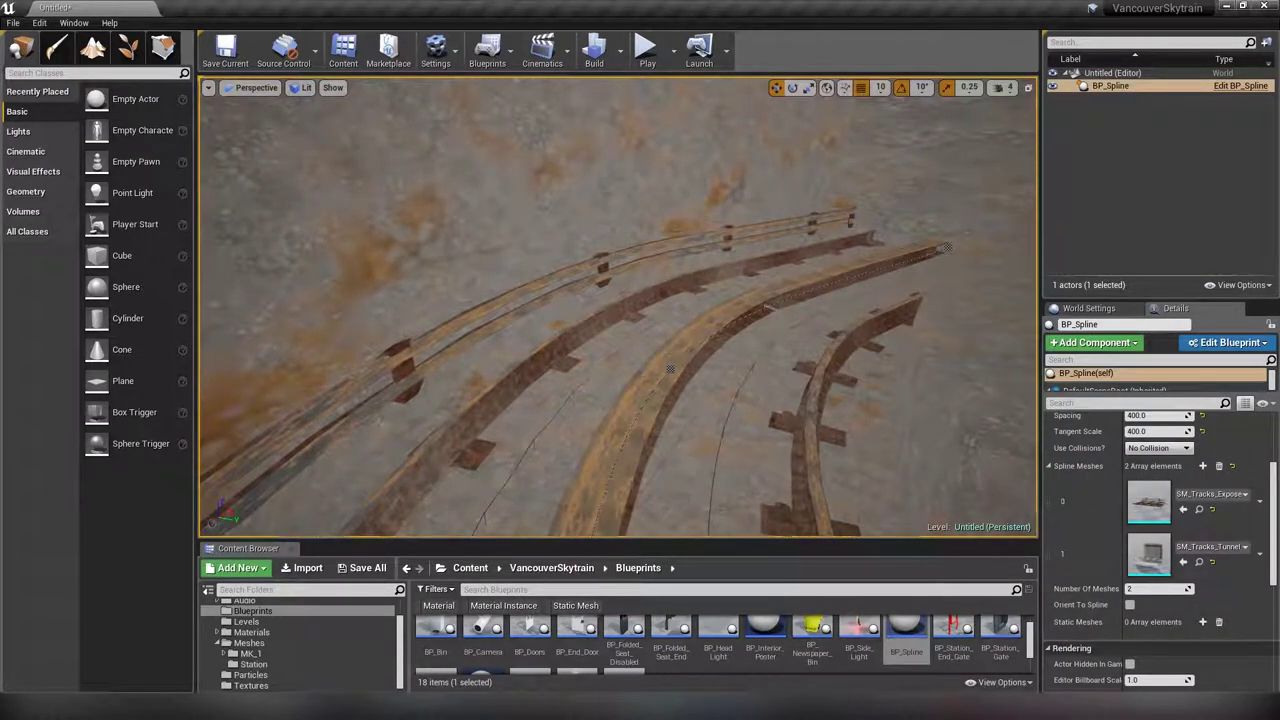
pyautogui.press('s')
pyautogui.moveTo(788, 252)
pyautogui.mouseDown(button='right')
pyautogui.moveTo(800, 160)
pyautogui.moveTo(780, 260)
pyautogui.mouseUp(button='right')
pyautogui.moveTo(617, 280); pyautogui.dragTo(672, 290, button='right')
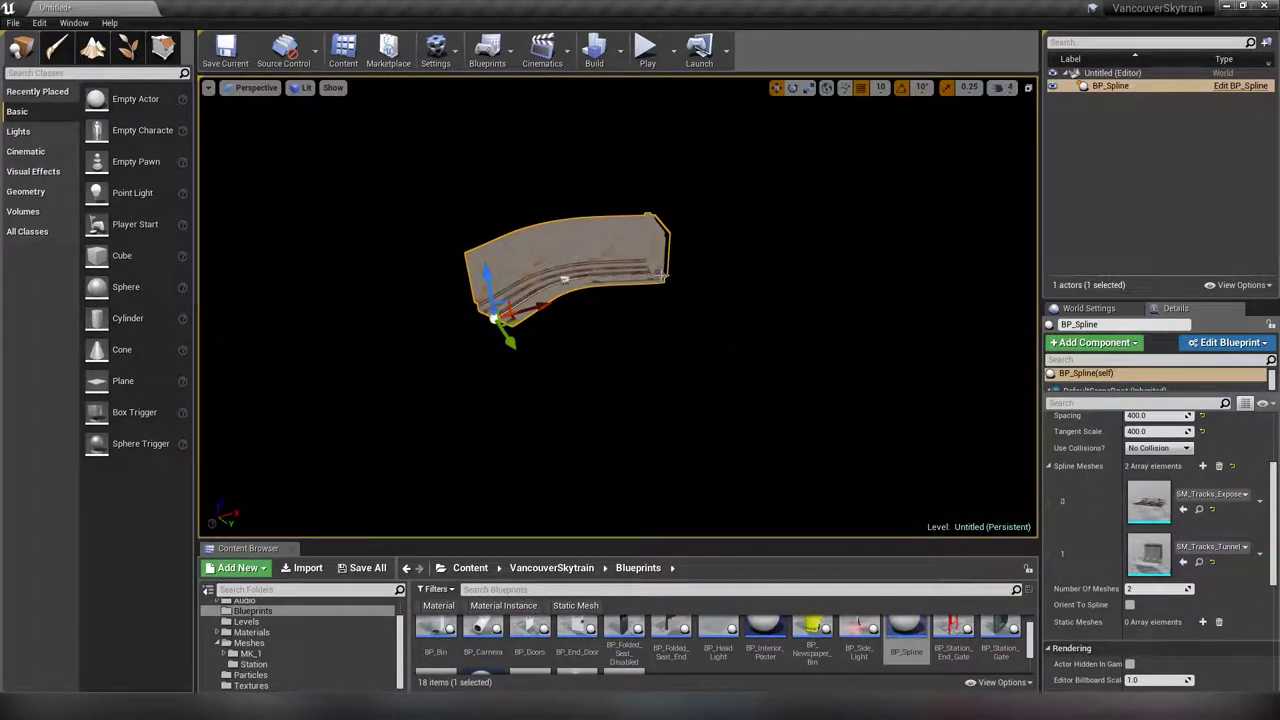
pyautogui.click(661, 274)
pyautogui.moveTo(678, 272); pyautogui.dragTo(940, 255)
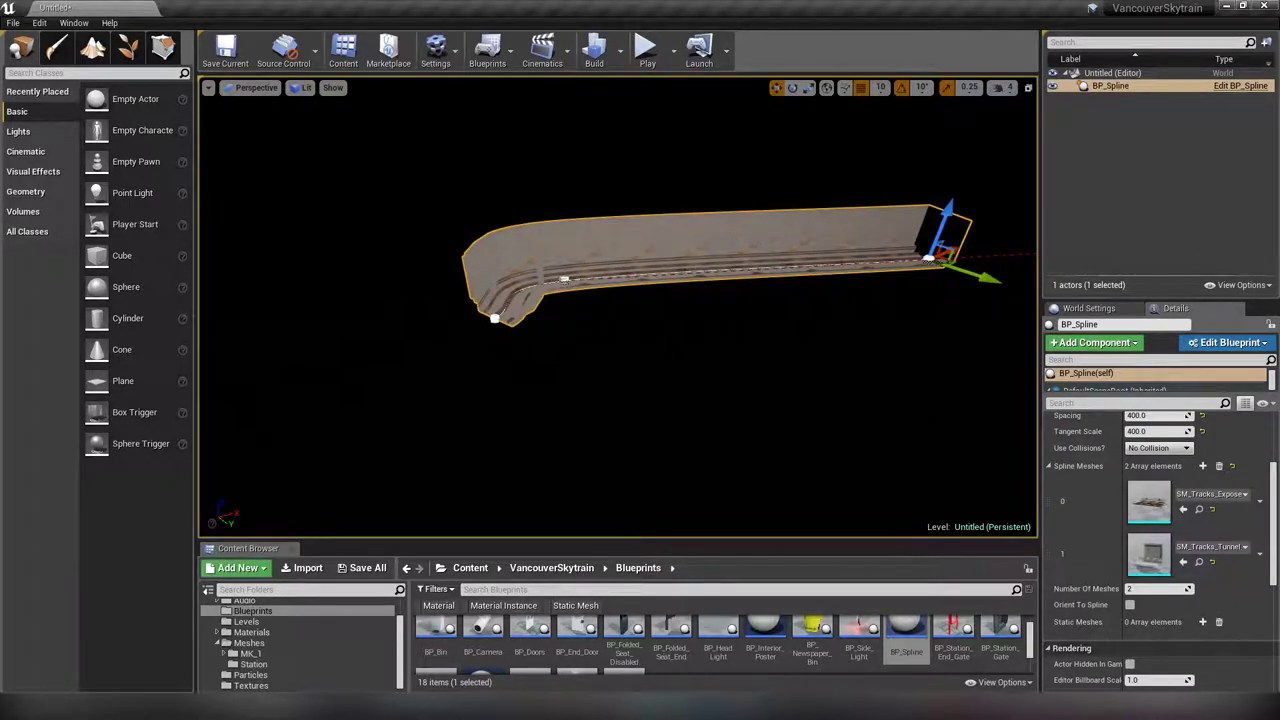
pyautogui.click(565, 280)
pyautogui.moveTo(586, 284); pyautogui.dragTo(818, 403)
# Inspect the tracks and walls inside the tunnel in Unlit view mode.
pyautogui.moveTo(719, 475); pyautogui.dragTo(852, 415, button='right')
pyautogui.press('w')
pyautogui.press('w')
pyautogui.press('s')
pyautogui.moveTo(668, 424); pyautogui.dragTo(670, 420, button='right')
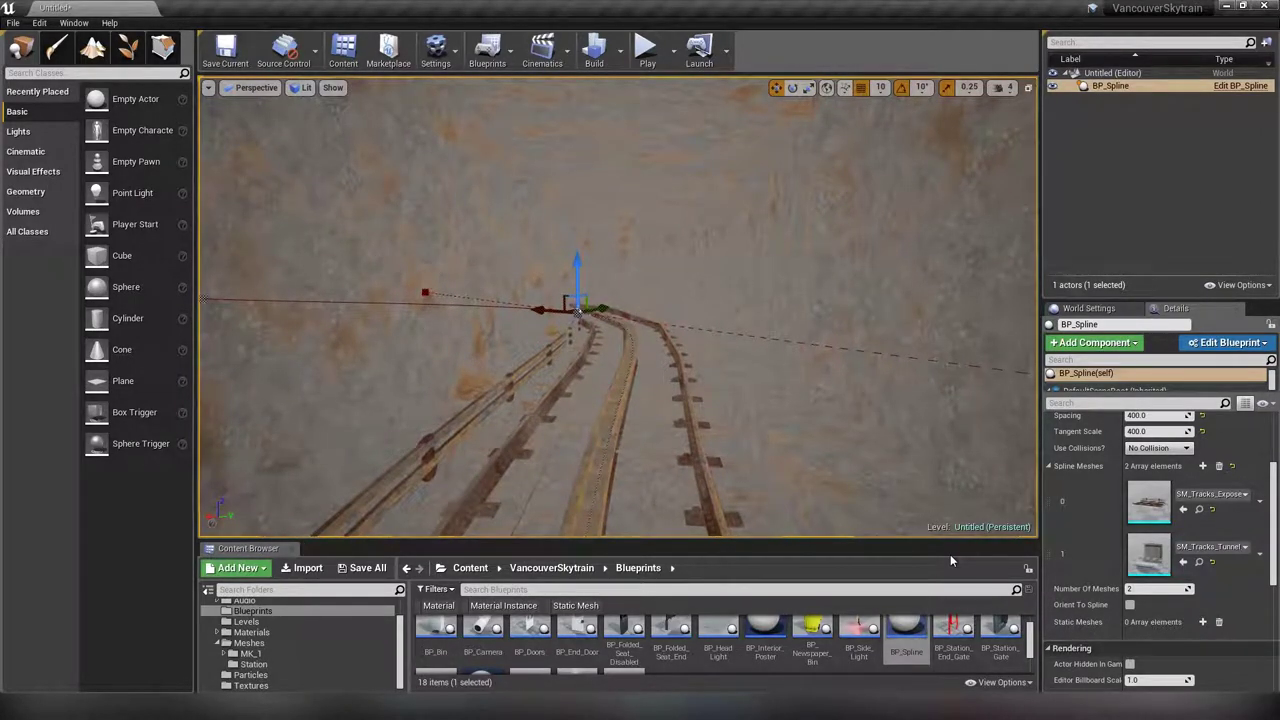
pyautogui.hotkey('alt', '3')
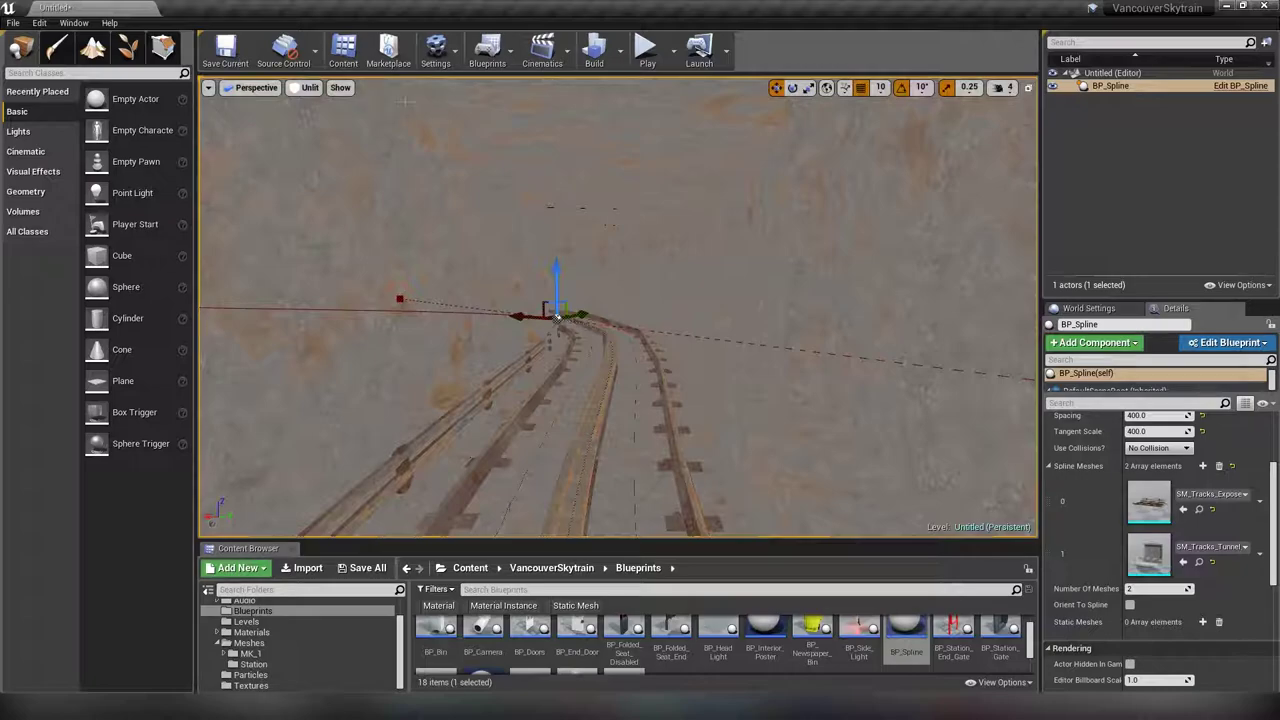
# Return the viewport to Lit mode and set the Number Of Meshes of BP_Spline to 8.
pyautogui.click(305, 87)
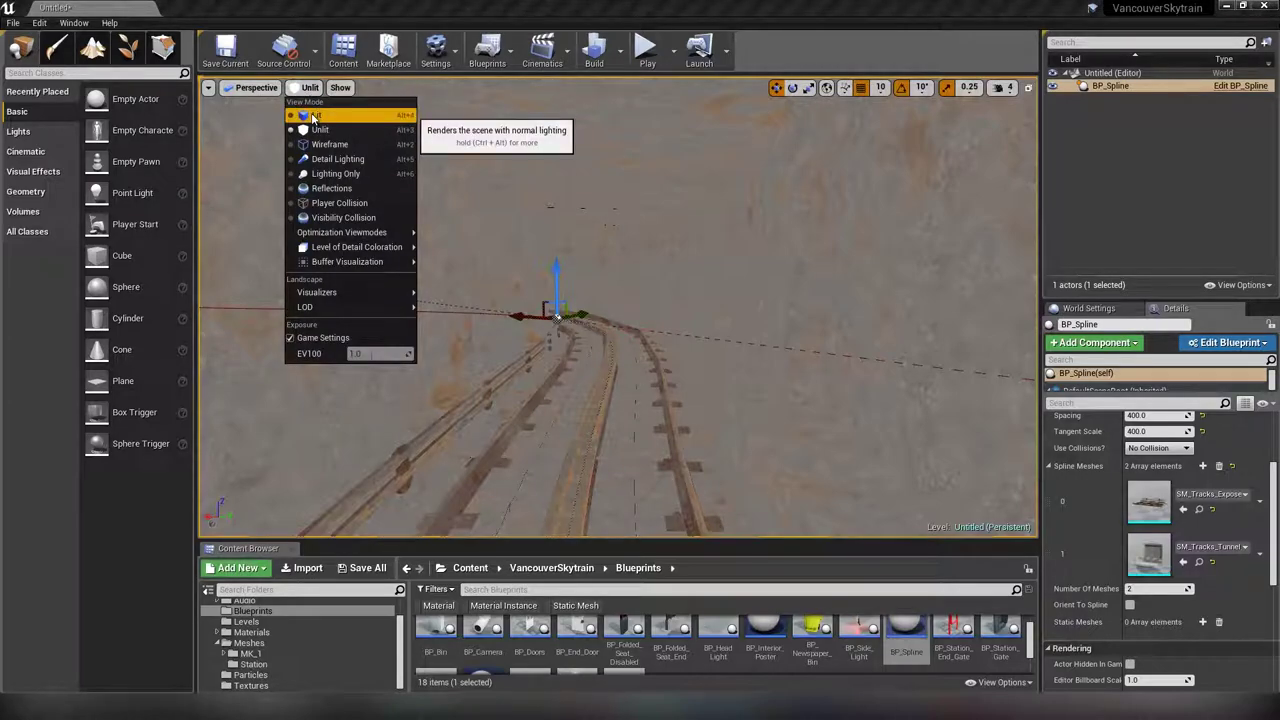
pyautogui.click(313, 116)
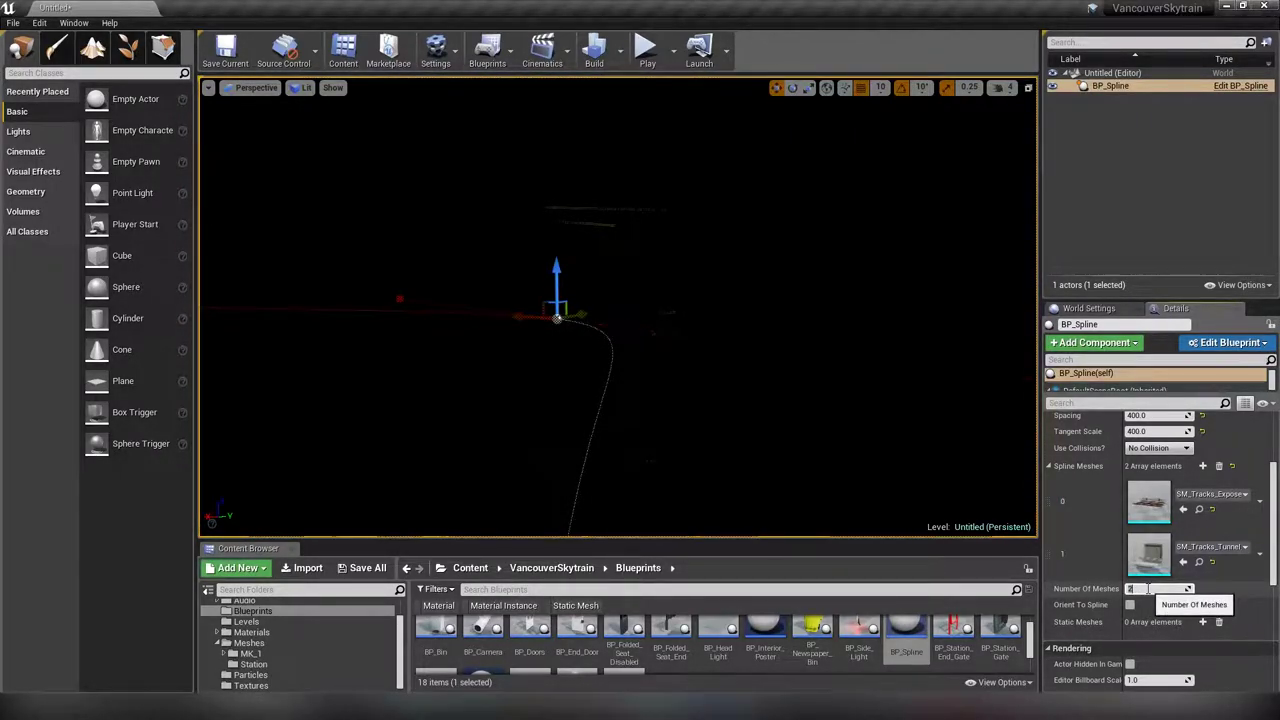
pyautogui.press('Return')
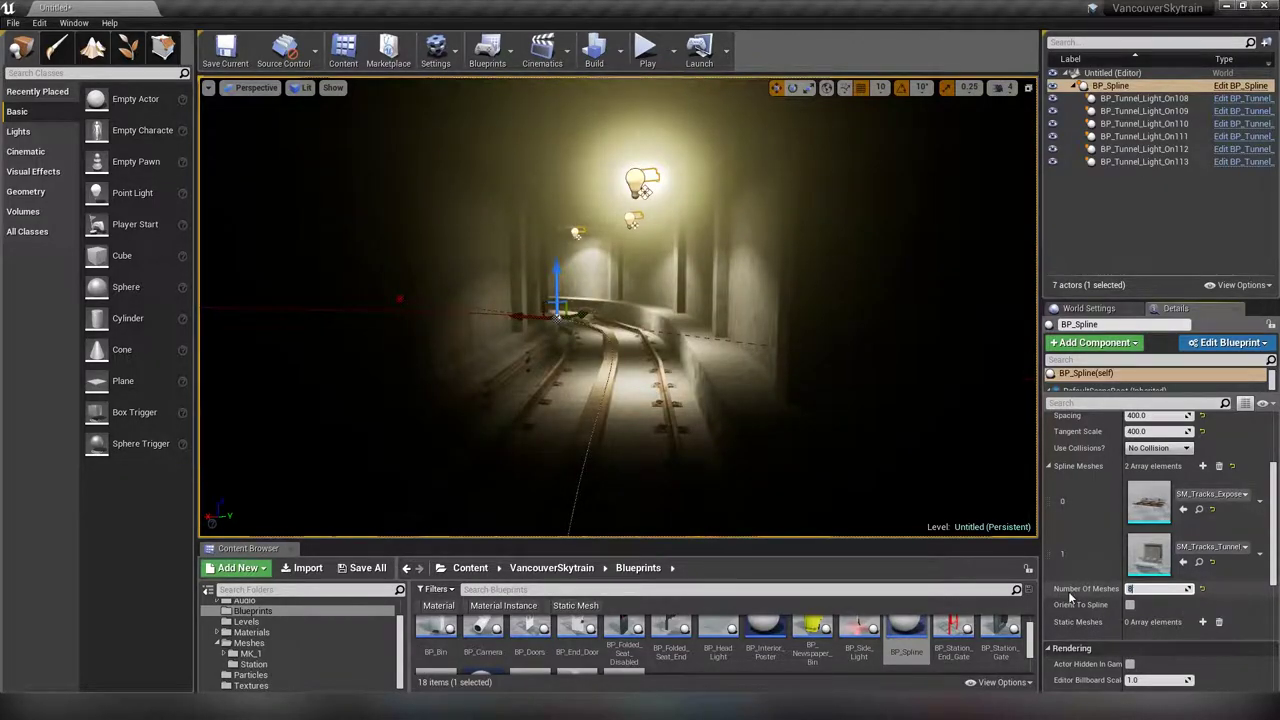
# Switch the viewport to Unlit mode and enable Orient To Spline so the tunnel lights follow the curve.
pyautogui.moveTo(642, 375)
pyautogui.mouseDown(button='right')
pyautogui.moveTo(690, 365)
pyautogui.moveTo(670, 350)
pyautogui.moveTo(690, 330)
pyautogui.moveTo(610, 335)
pyautogui.moveTo(735, 350)
pyautogui.moveTo(595, 330)
pyautogui.moveTo(654, 371)
pyautogui.mouseUp(button='right')
pyautogui.press('w')
pyautogui.press('w')
pyautogui.click(302, 87)
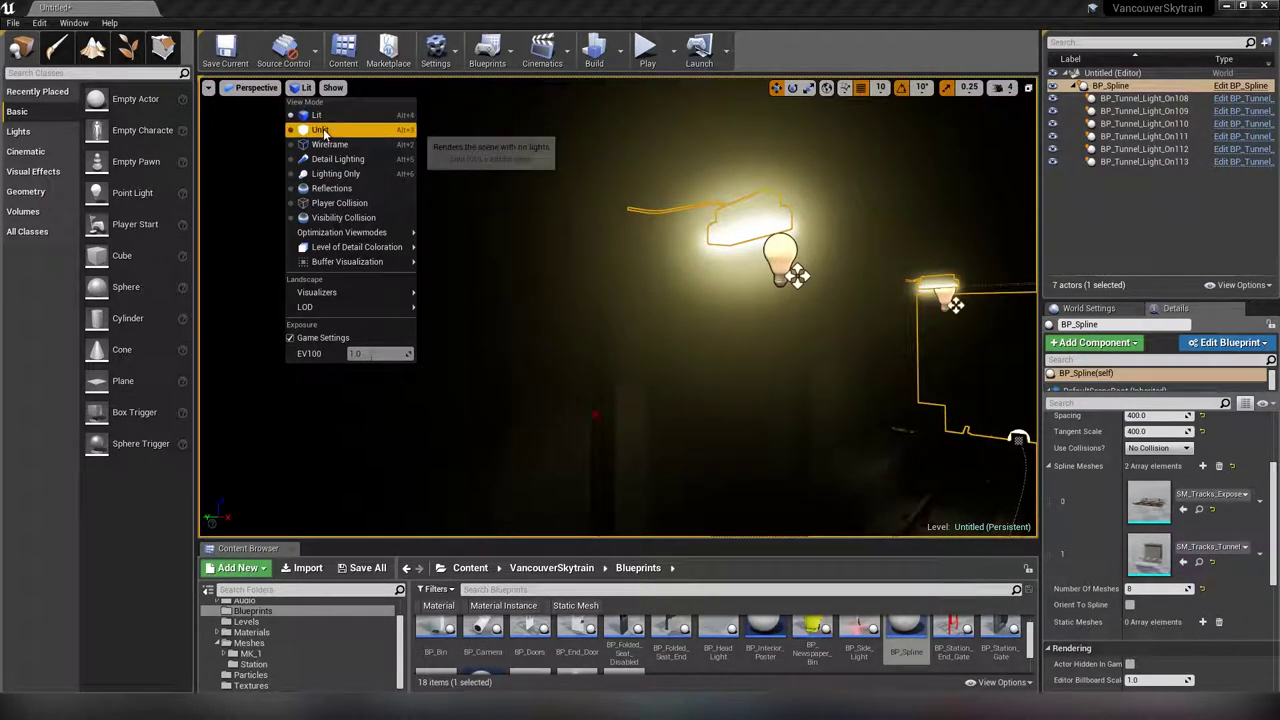
pyautogui.click(320, 130)
pyautogui.moveTo(618, 307); pyautogui.dragTo(632, 334, button='right')
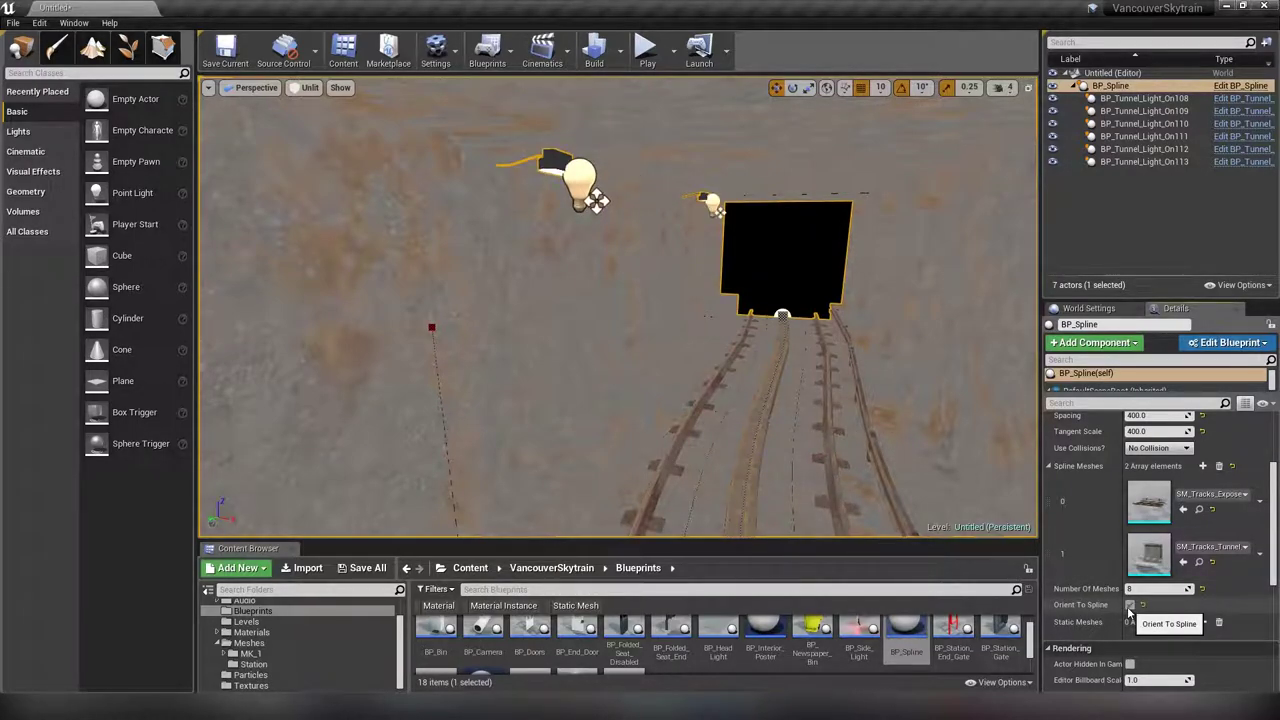
pyautogui.moveTo(618, 307); pyautogui.dragTo(582, 215, button='right')
pyautogui.press('w')
pyautogui.moveTo(640, 300); pyautogui.dragTo(690, 312, button='right')
pyautogui.press('s')
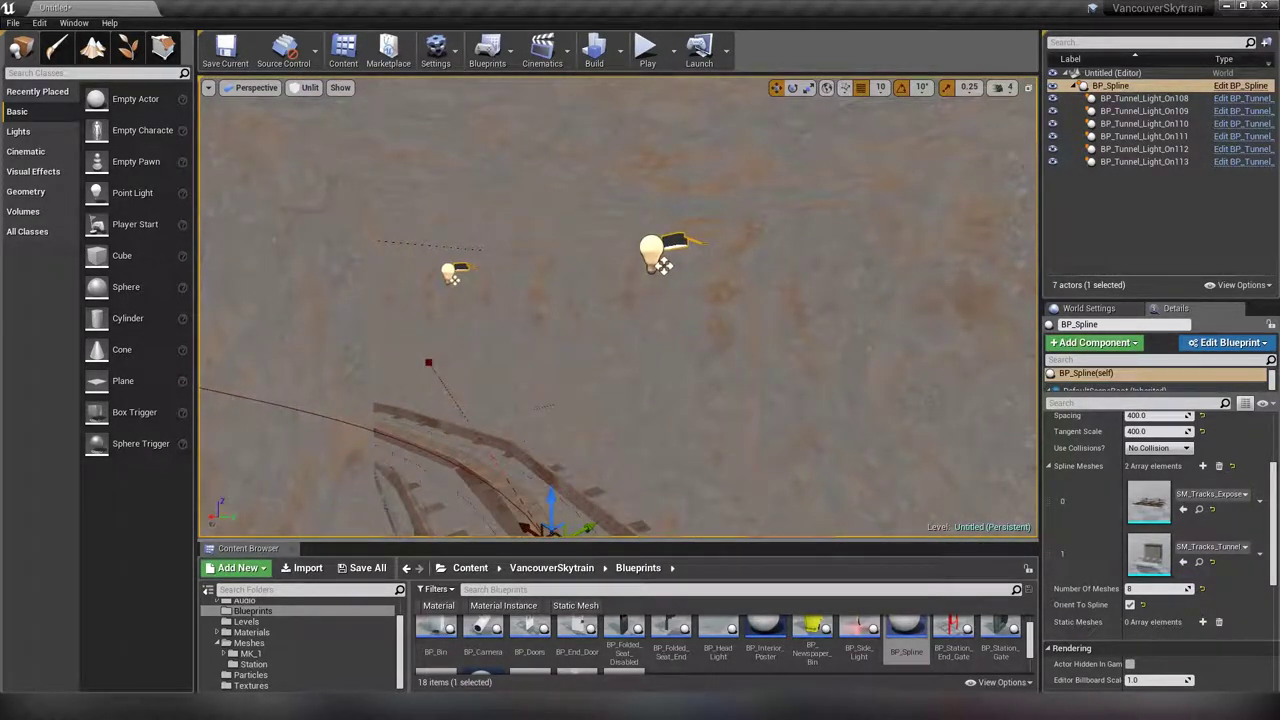
# Set the viewport back to Lit mode and examine the lights along the tunnel bend.
pyautogui.click(308, 88)
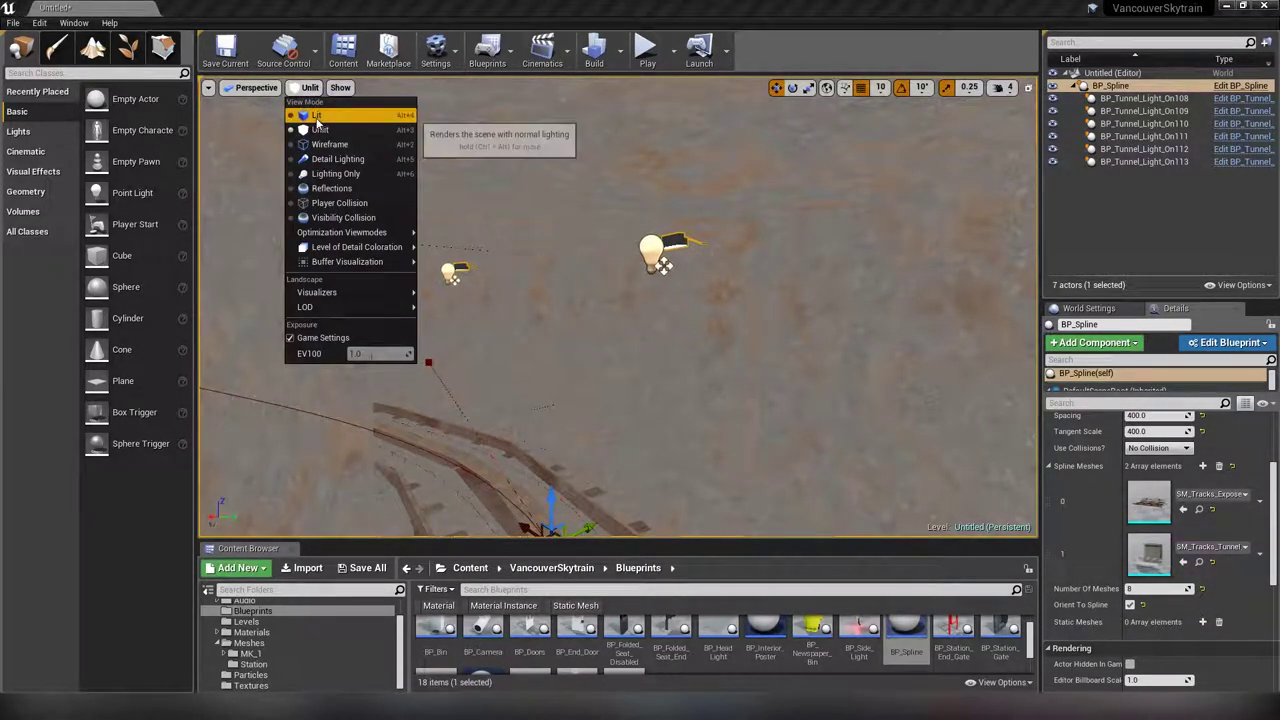
pyautogui.click(320, 119)
pyautogui.moveTo(320, 119); pyautogui.dragTo(328, 130, button='right')
pyautogui.press('w')
pyautogui.moveTo(600, 238); pyautogui.dragTo(638, 258, button='right')
pyautogui.press('s')
pyautogui.scroll(-1, 1103, 480)
pyautogui.scroll(1, 1103, 480)
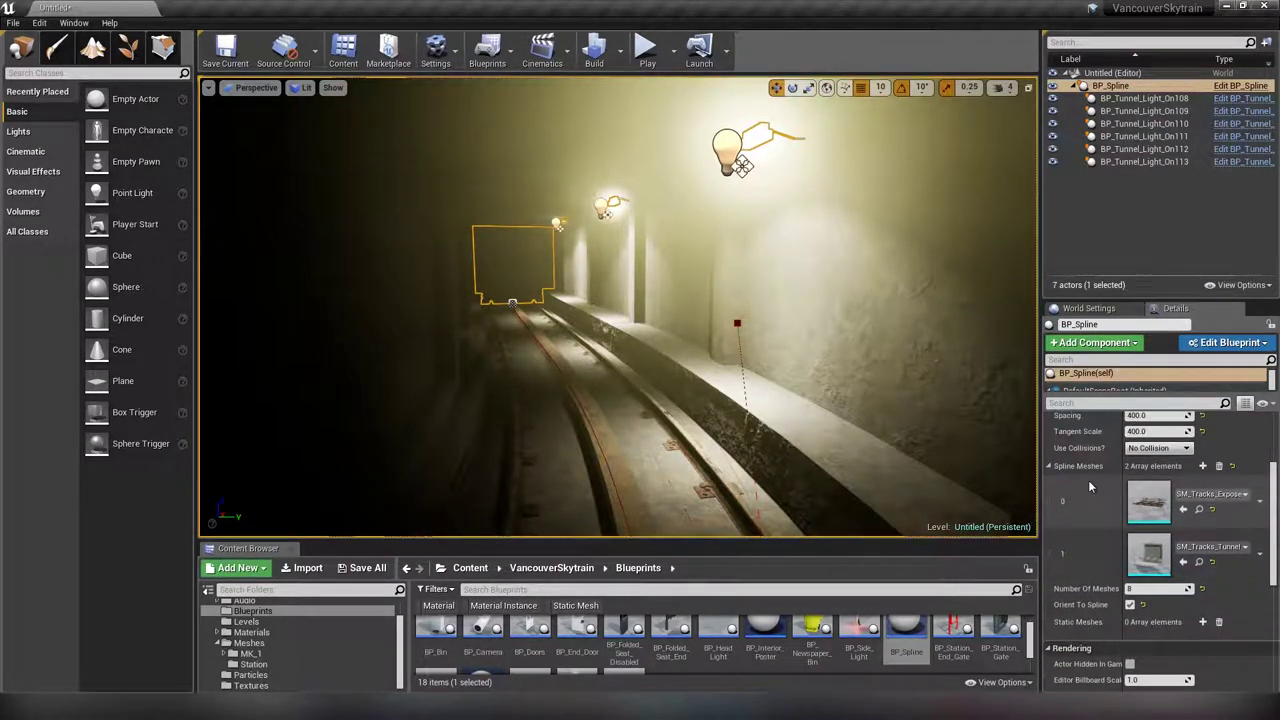
# Add a third Spline Meshes element to BP_Spline and assign the SM_Tunnel_Rail_01 mesh to it.
pyautogui.click(1206, 475)
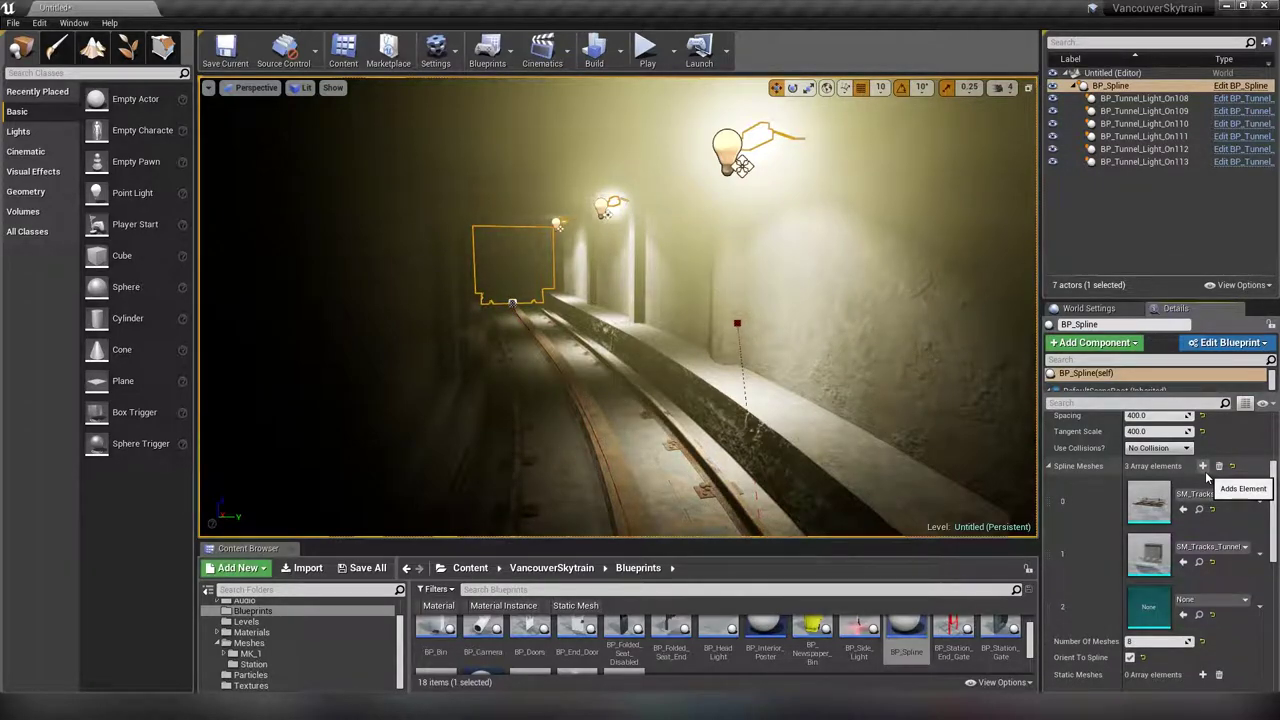
pyautogui.click(1221, 601)
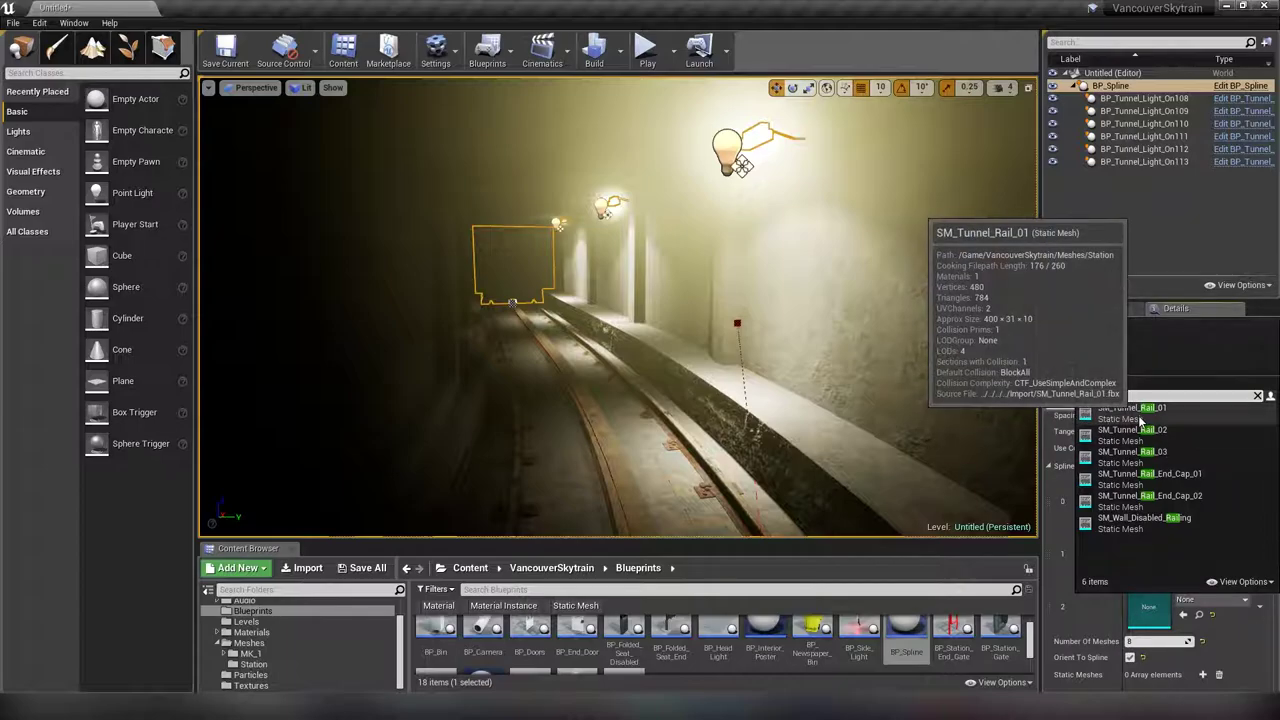
pyautogui.click(1132, 410)
pyautogui.moveTo(637, 411); pyautogui.dragTo(740, 425, button='right')
pyautogui.moveTo(600, 450); pyautogui.dragTo(637, 411, button='right')
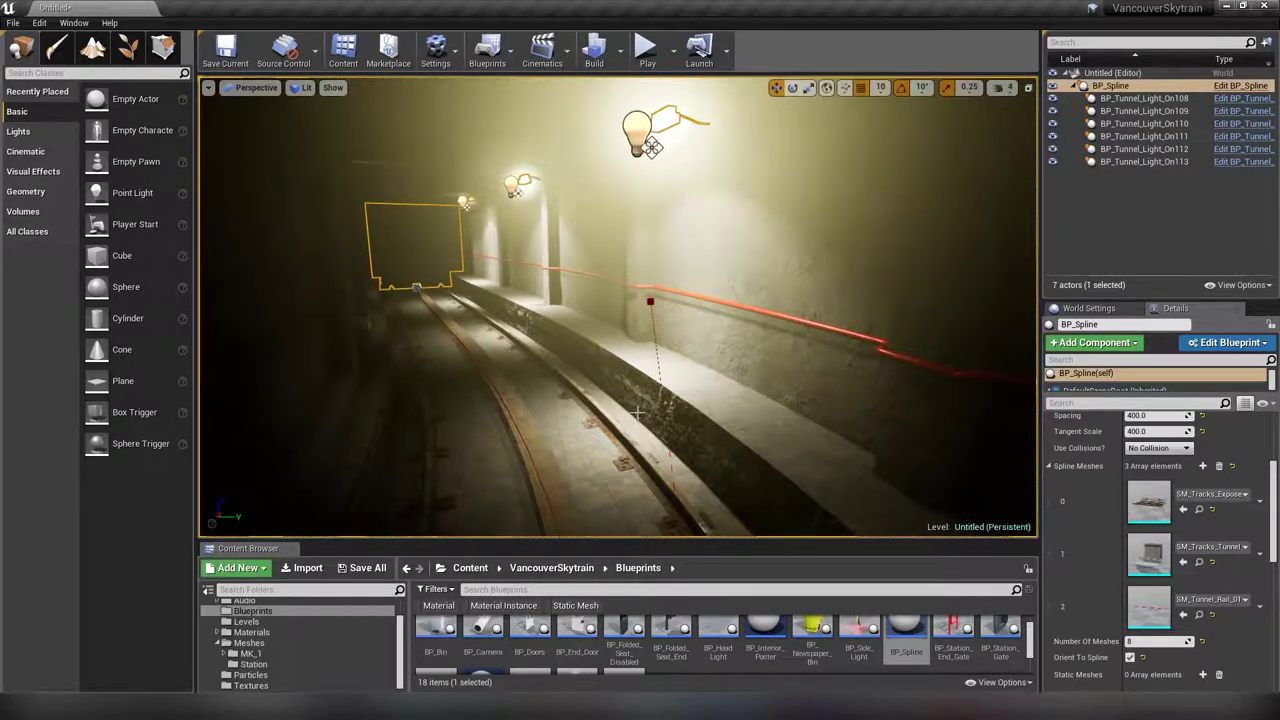
# Add a fourth Spline Meshes element and assign the SM_Tunnel_Rail_02 mesh to it.
pyautogui.click(1203, 466)
pyautogui.click(1232, 653)
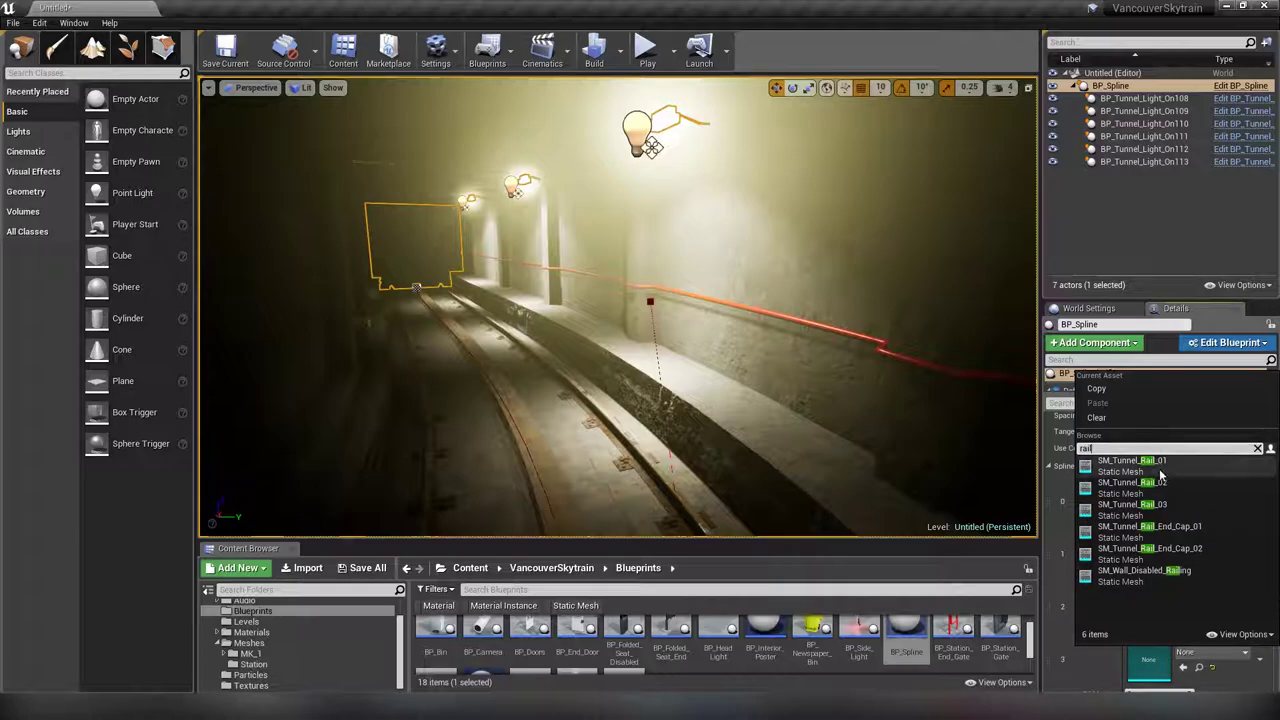
pyautogui.click(1164, 490)
pyautogui.moveTo(940, 430); pyautogui.dragTo(620, 355, button='right')
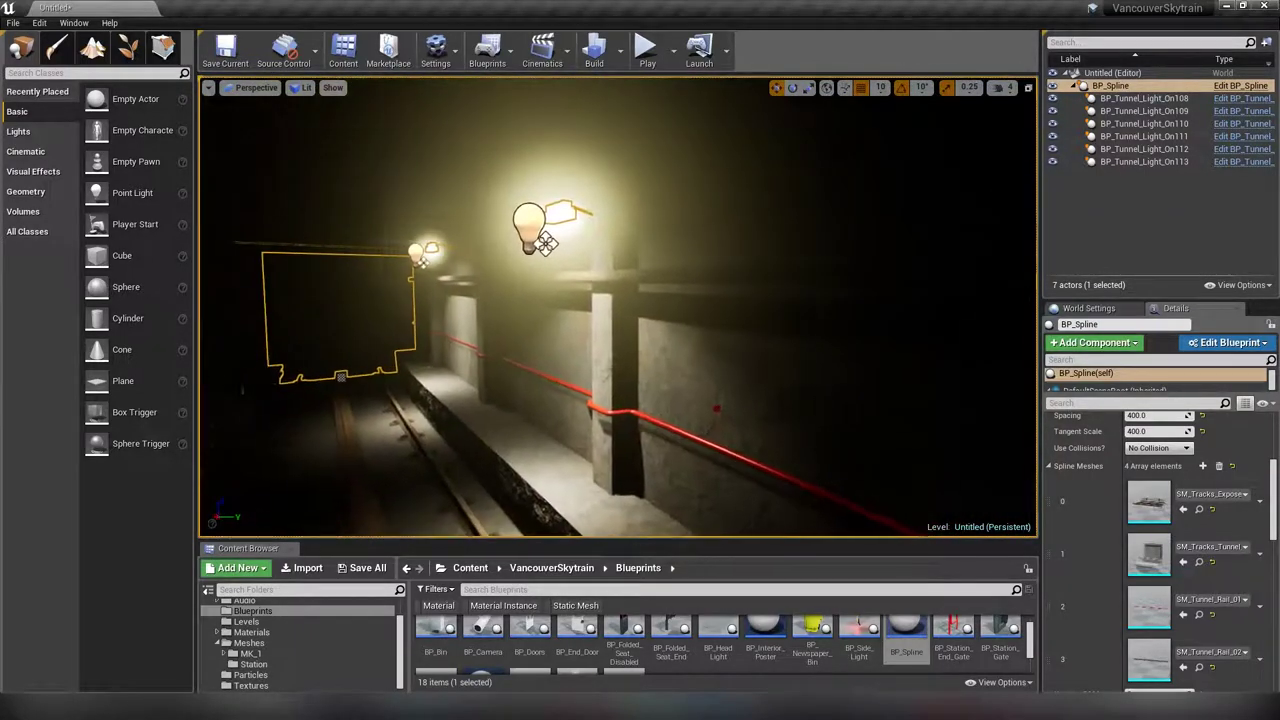
# Add a fifth Spline Meshes element and assign the SM_Tunnel_Rail_03 mesh to it.
pyautogui.scroll(-1, 1207, 460)
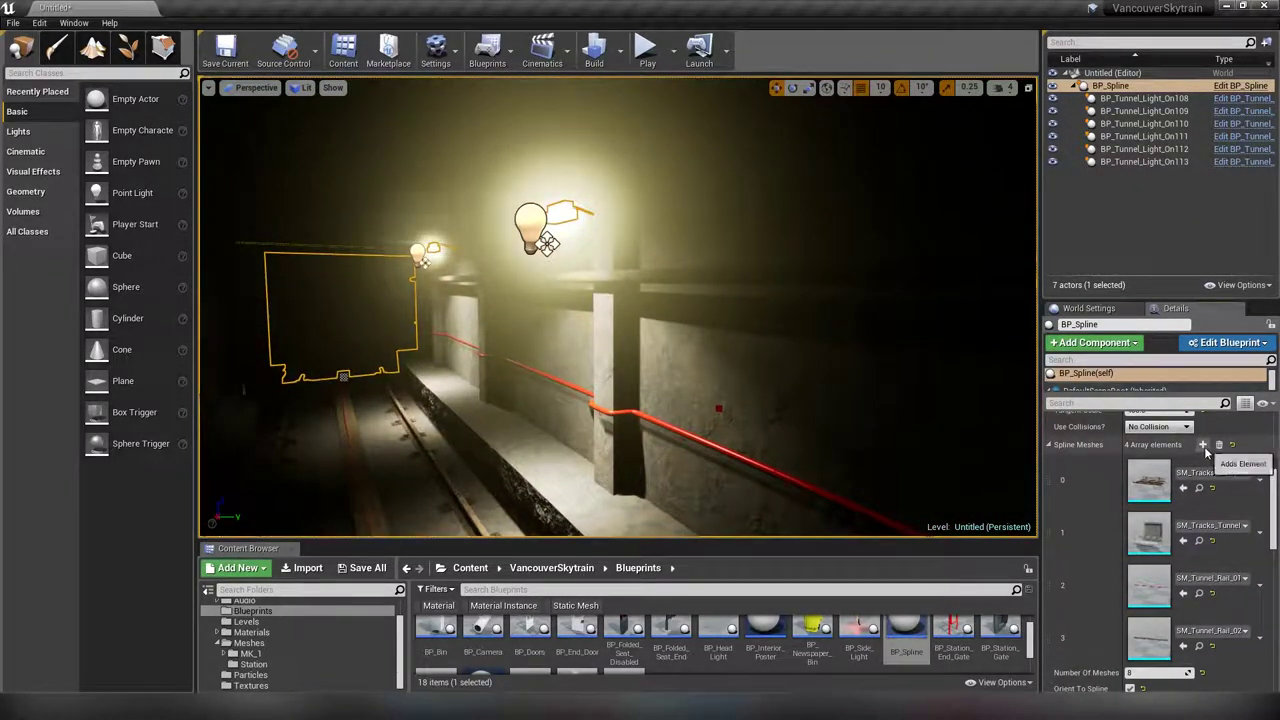
pyautogui.scroll(-3, 1172, 620)
pyautogui.click(1199, 620)
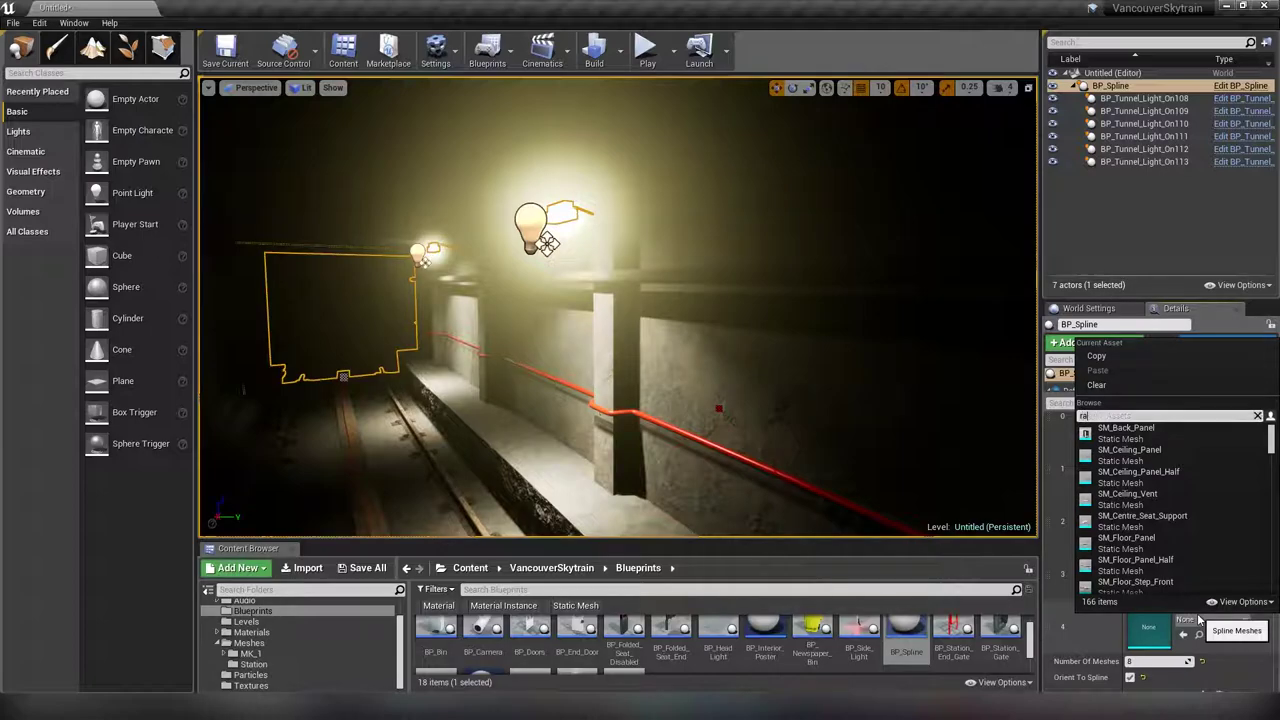
pyautogui.click(1132, 472)
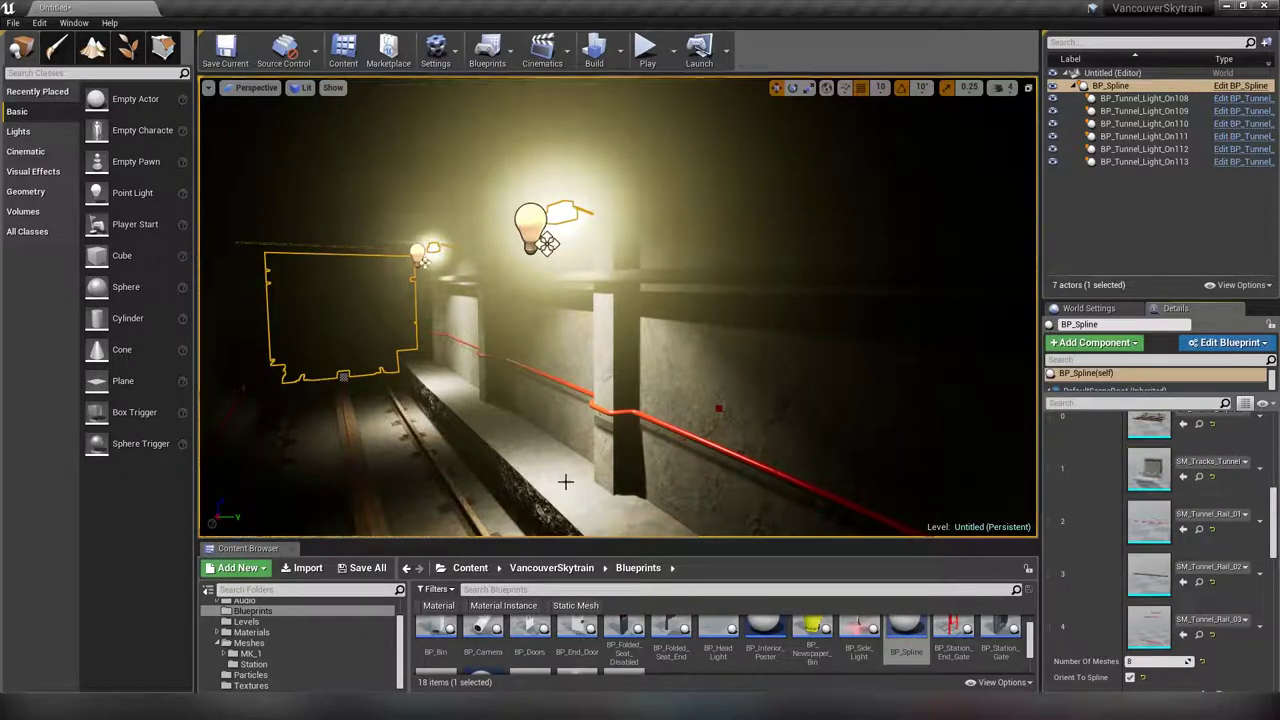
pyautogui.moveTo(566, 480); pyautogui.dragTo(646, 470, button='right')
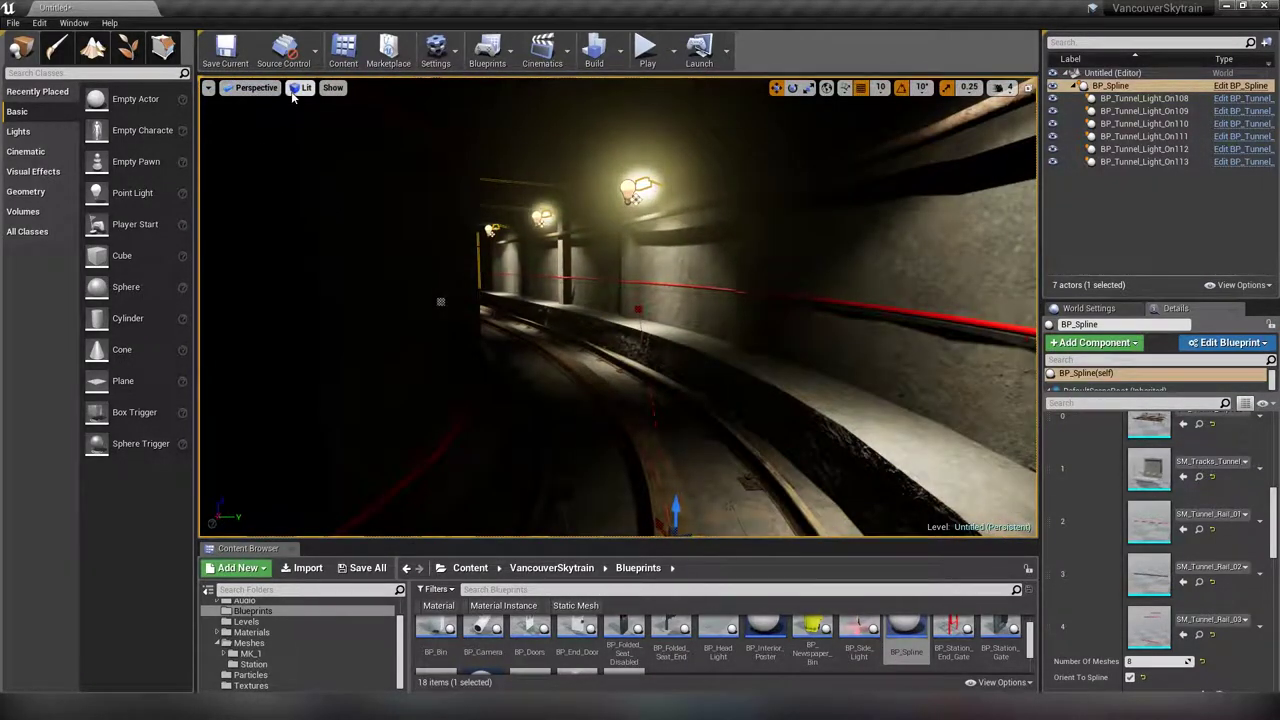
# Examine the rails along the walls and at the tunnel's open end in Unlit view mode.
pyautogui.click(295, 91)
pyautogui.click(312, 128)
pyautogui.moveTo(637, 309); pyautogui.dragTo(390, 260, button='right')
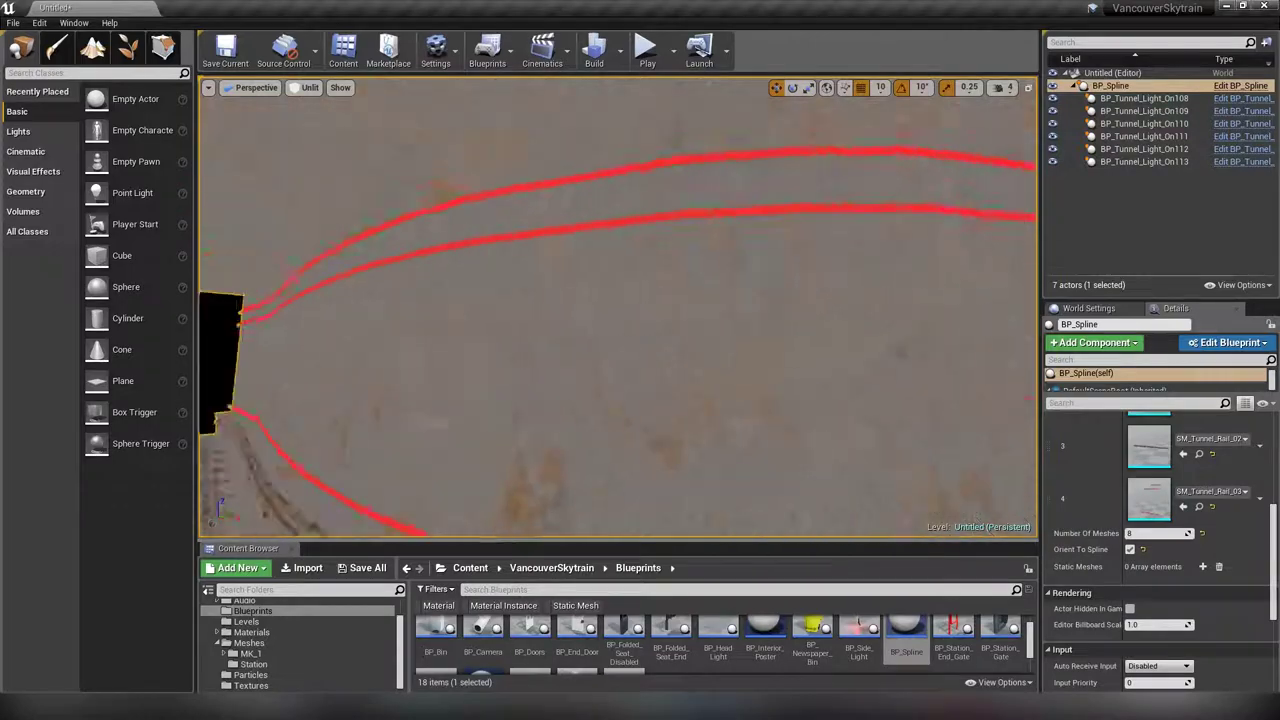
pyautogui.moveTo(520, 350); pyautogui.dragTo(290, 330, button='right')
pyautogui.press('w')
pyautogui.press('s')
pyautogui.moveTo(618, 306); pyautogui.dragTo(540, 500, button='right')
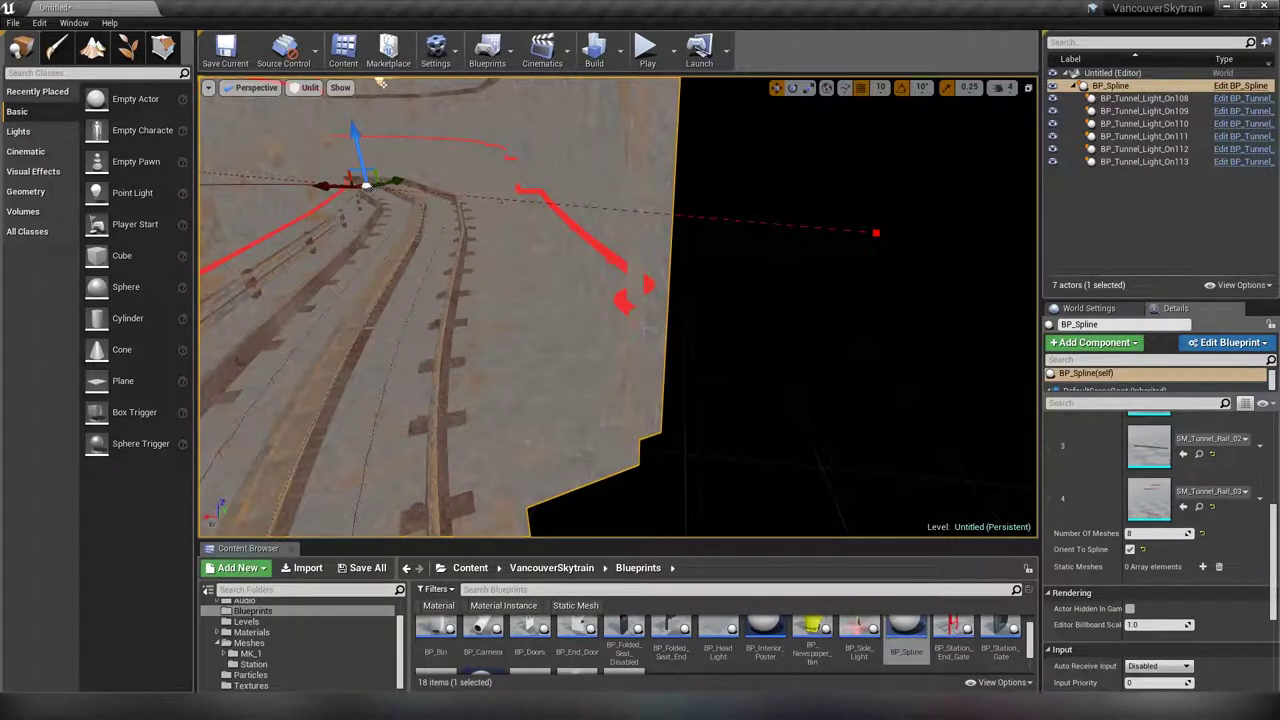
pyautogui.moveTo(662, 365); pyautogui.dragTo(662, 295, button='right')
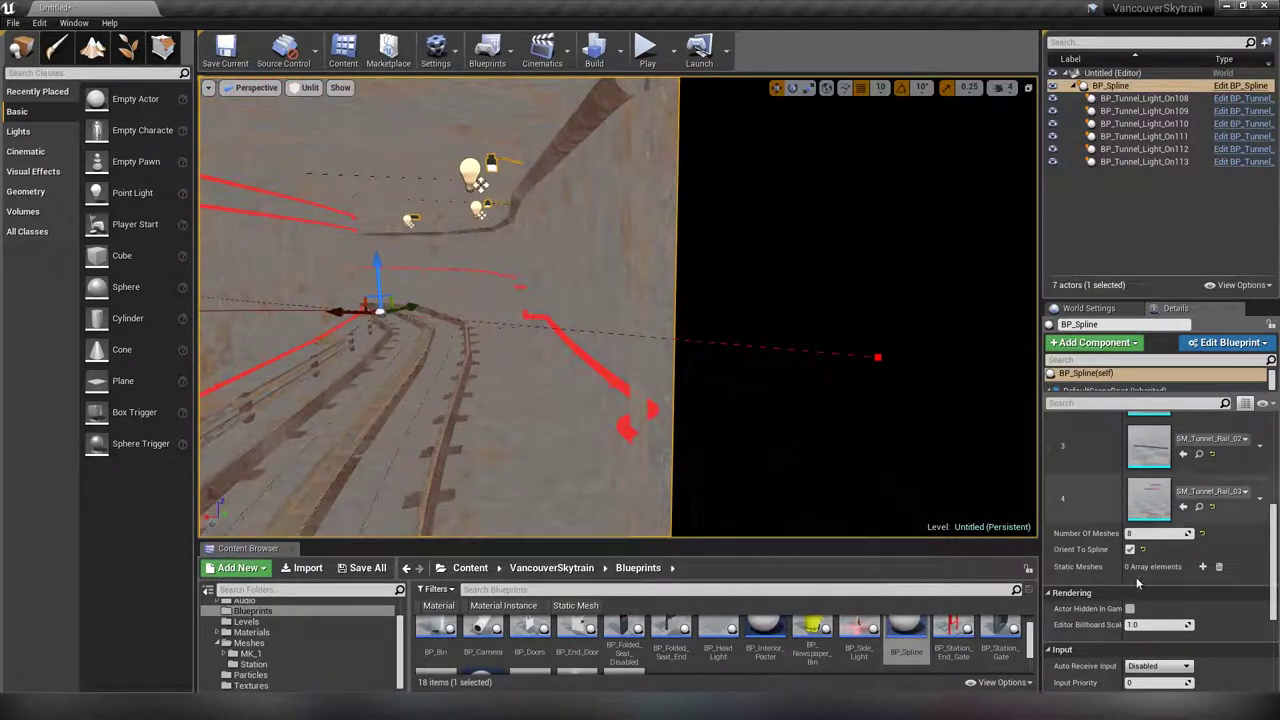
# Add a first Static Meshes element to BP_Spline and assign the SM_Tunnel_Rail_End_Cap_01 mesh to it.
pyautogui.click(1204, 567)
pyautogui.click(1206, 596)
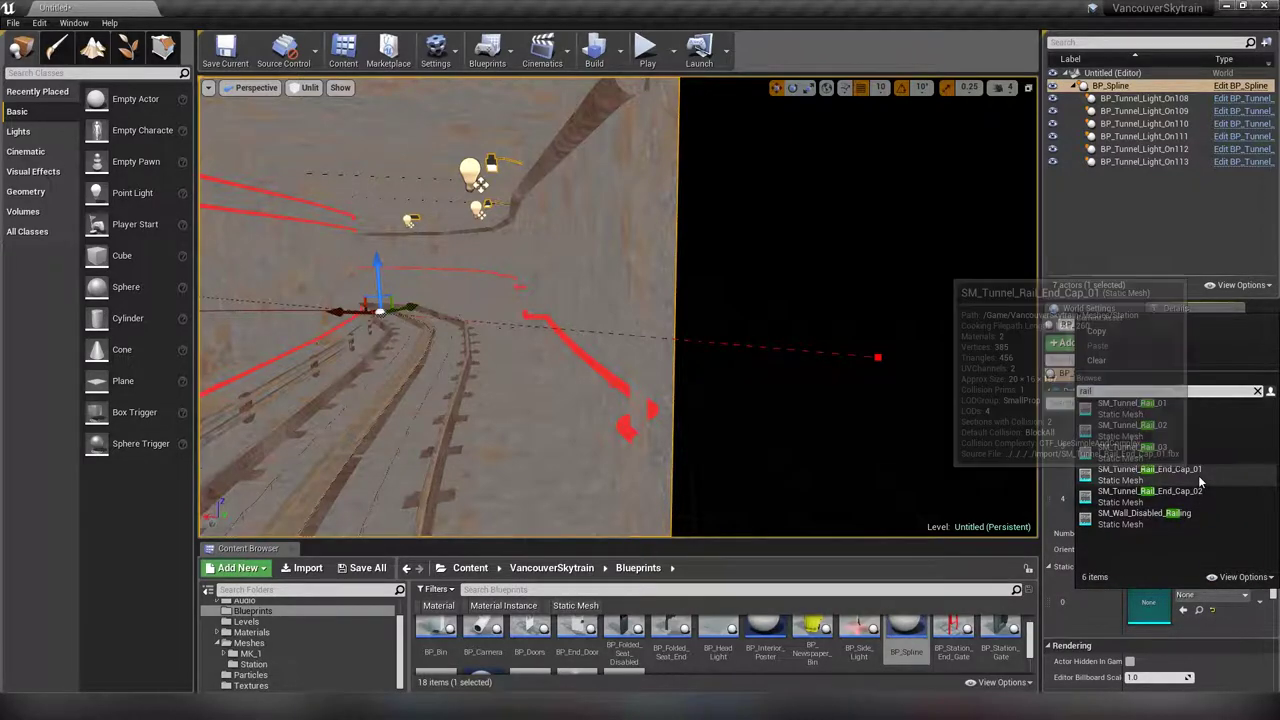
pyautogui.click(1198, 476)
pyautogui.moveTo(779, 444); pyautogui.dragTo(880, 414, button='right')
pyautogui.press('w')
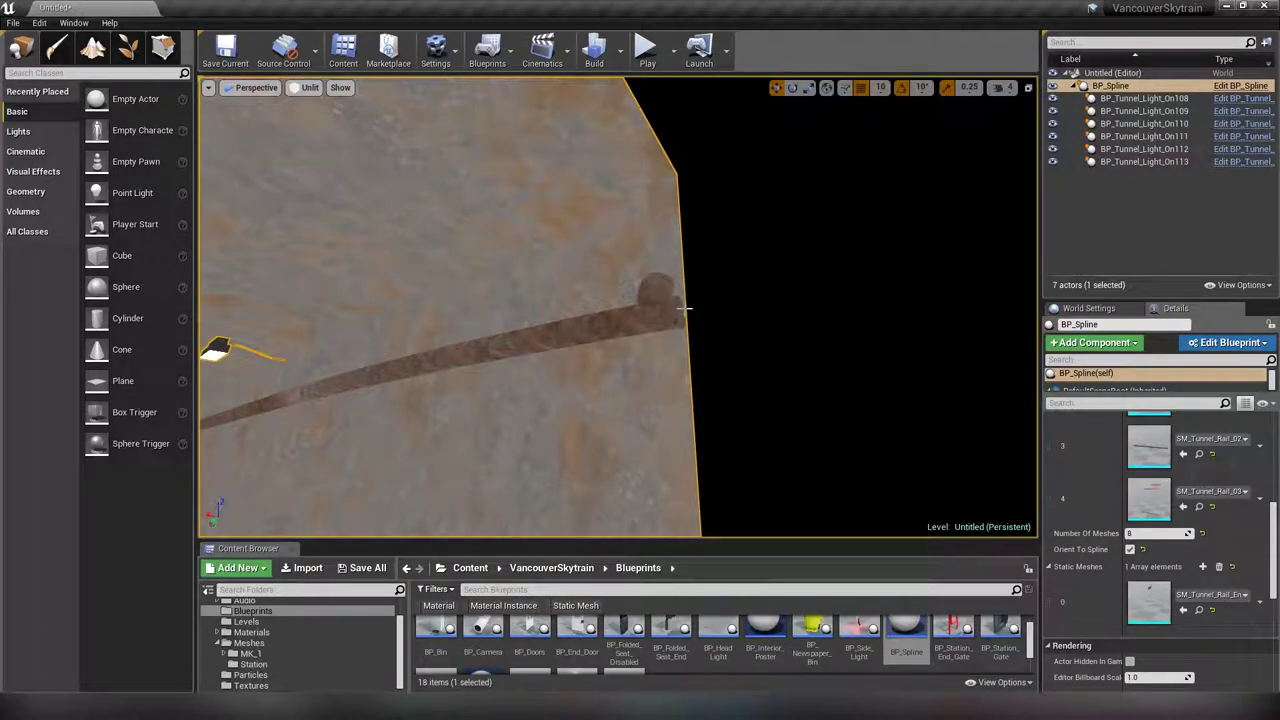
# Add a second Static Meshes element and assign the SM_Tunnel_Rail_End_Cap_02 mesh to it.
pyautogui.moveTo(684, 308); pyautogui.dragTo(440, 460, button='right')
pyautogui.press('w')
pyautogui.press('s')
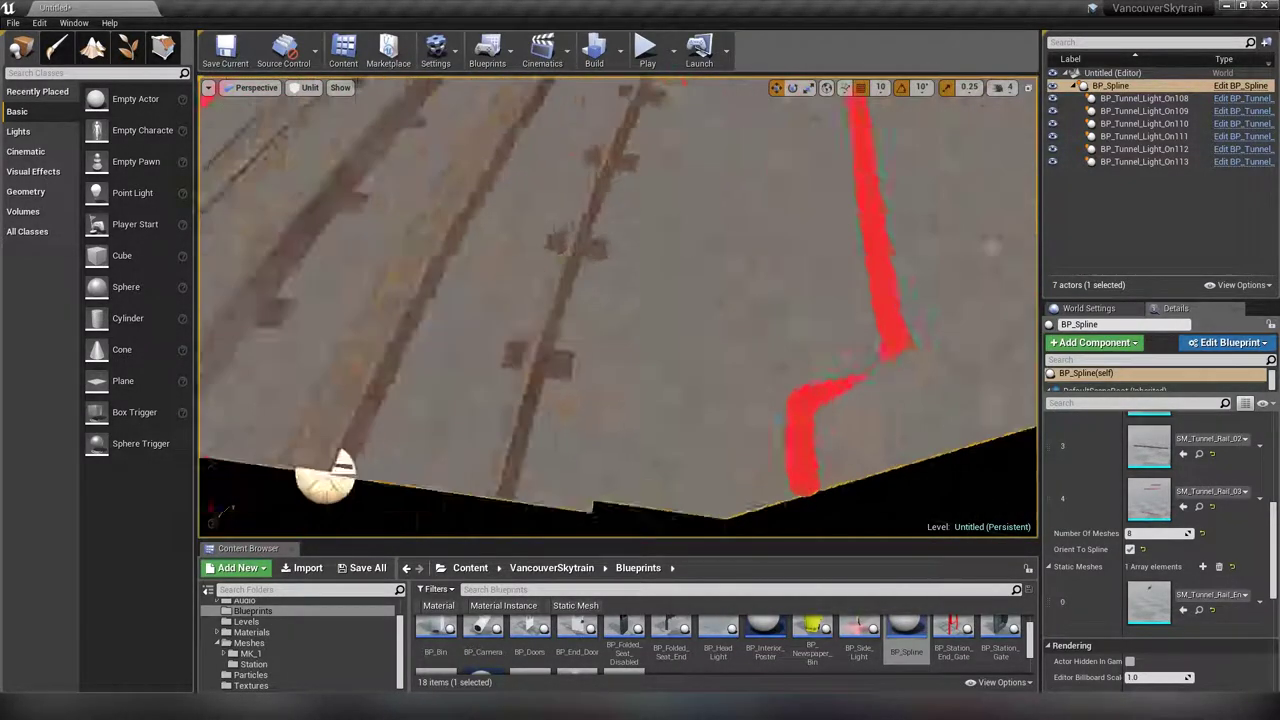
pyautogui.moveTo(668, 310); pyautogui.dragTo(664, 316)
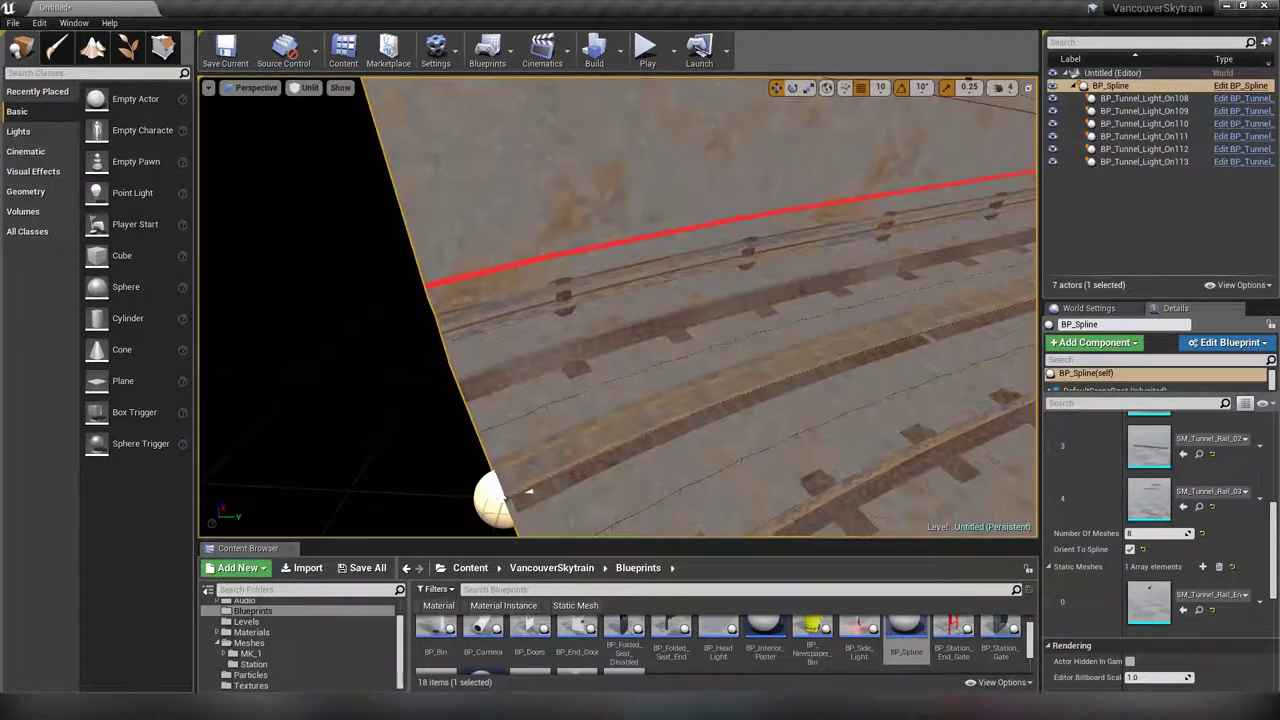
pyautogui.click(1204, 567)
pyautogui.click(1218, 648)
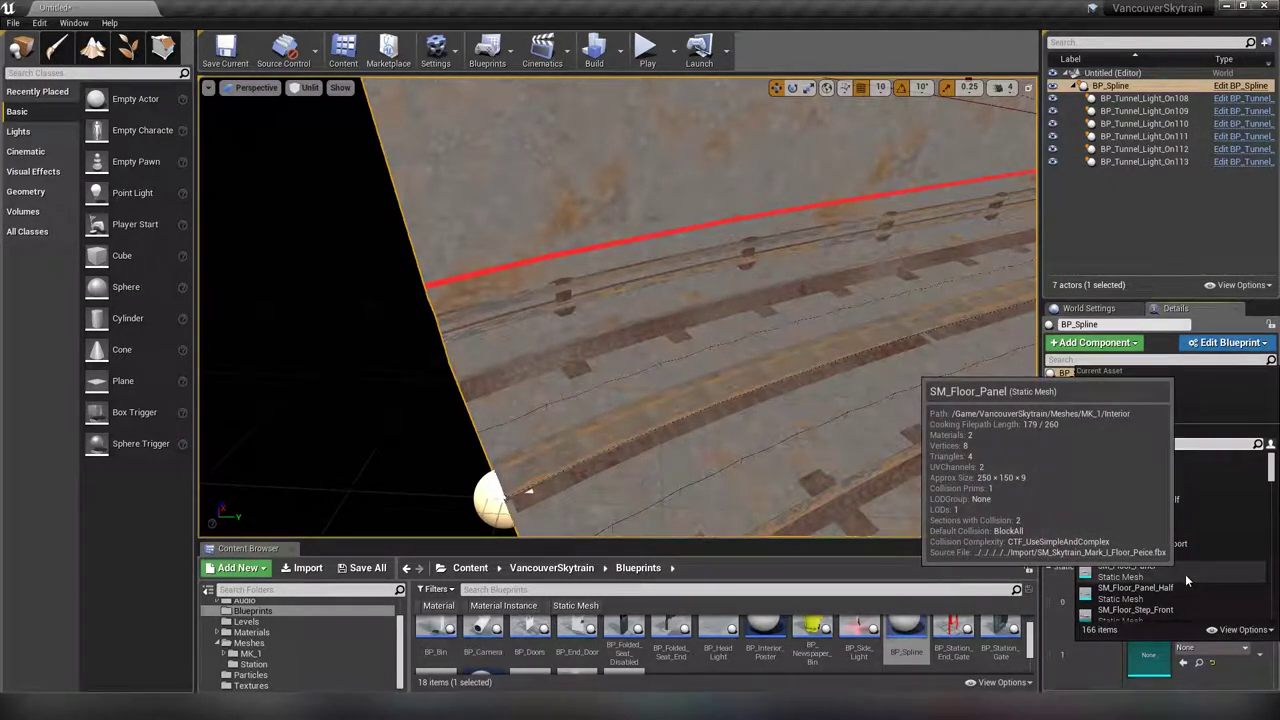
pyautogui.write('rail')
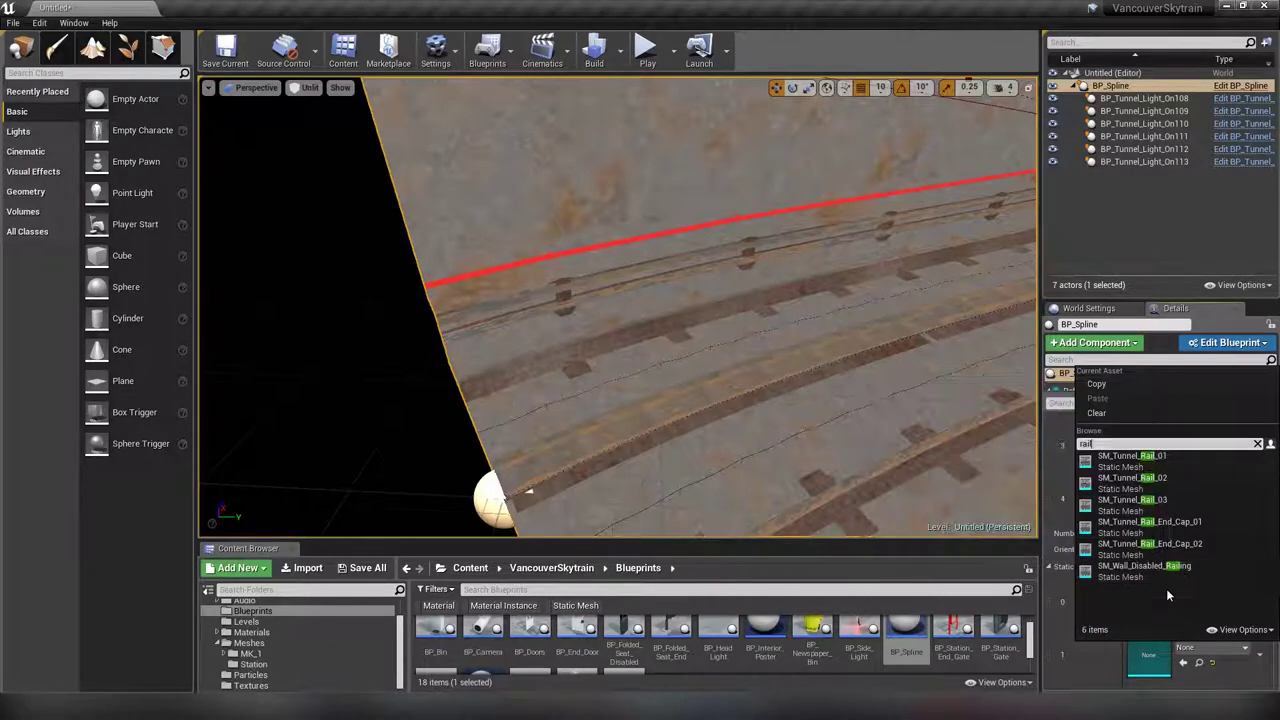
pyautogui.click(1200, 540)
# Return the viewport to Lit mode to view the tunnel with its rails and lights.
pyautogui.moveTo(780, 400); pyautogui.dragTo(985, 315, button='right')
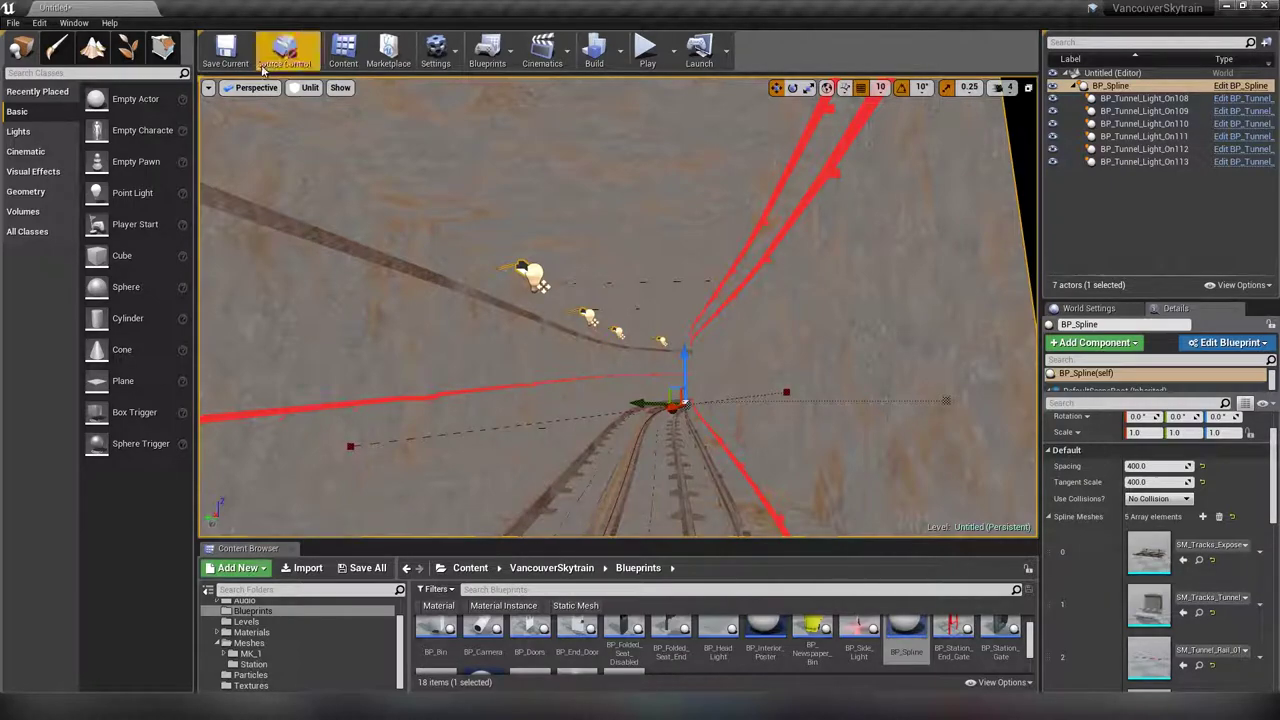
pyautogui.click(309, 88)
pyautogui.click(304, 119)
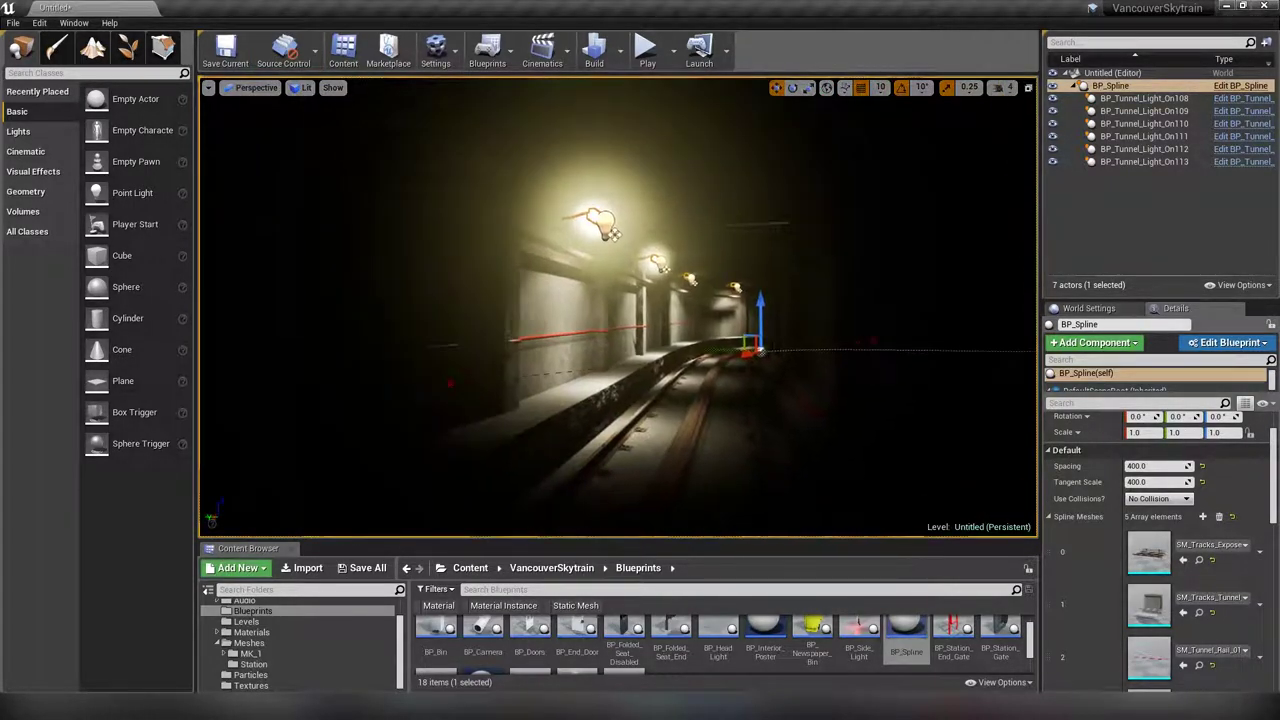